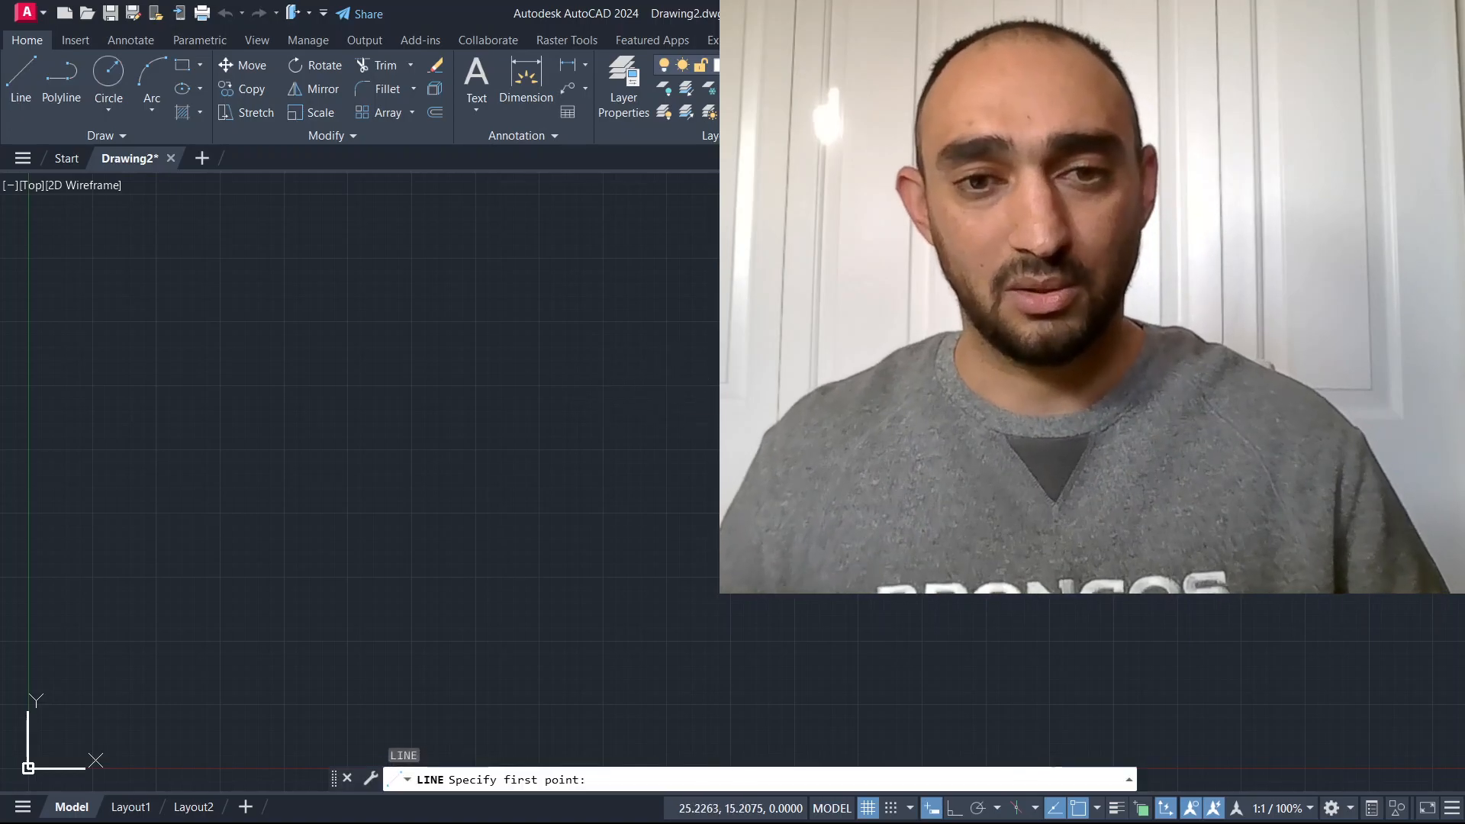
Cancel the Line command and erase the stray line from the drawing.
left_click(444, 395)
key("Escape")
key("Escape")
left_click(731, 318)
left_click(548, 496)
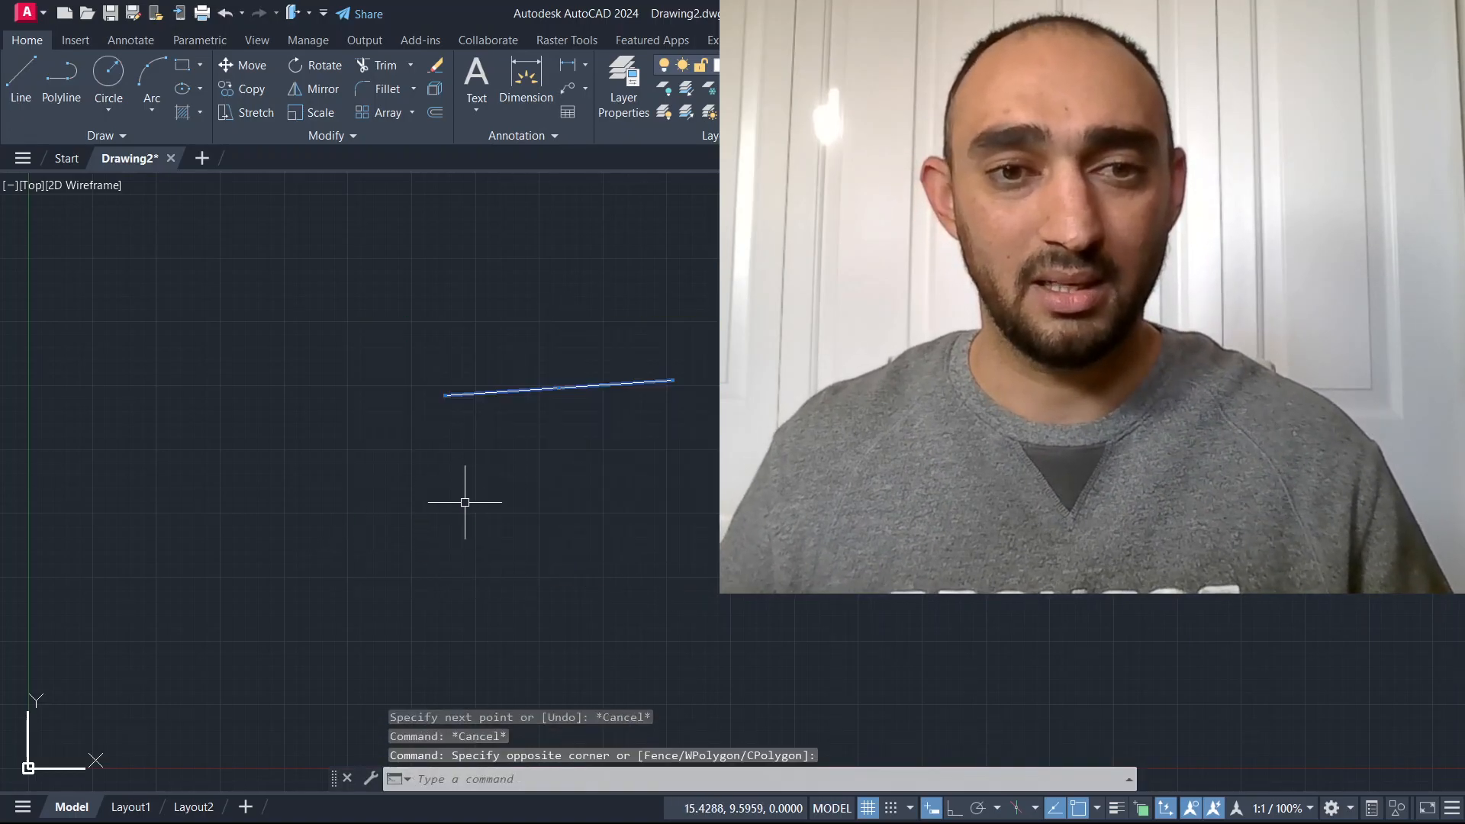
scroll(450, 397, "up", 3)
scroll(343, 326, "up", 5)
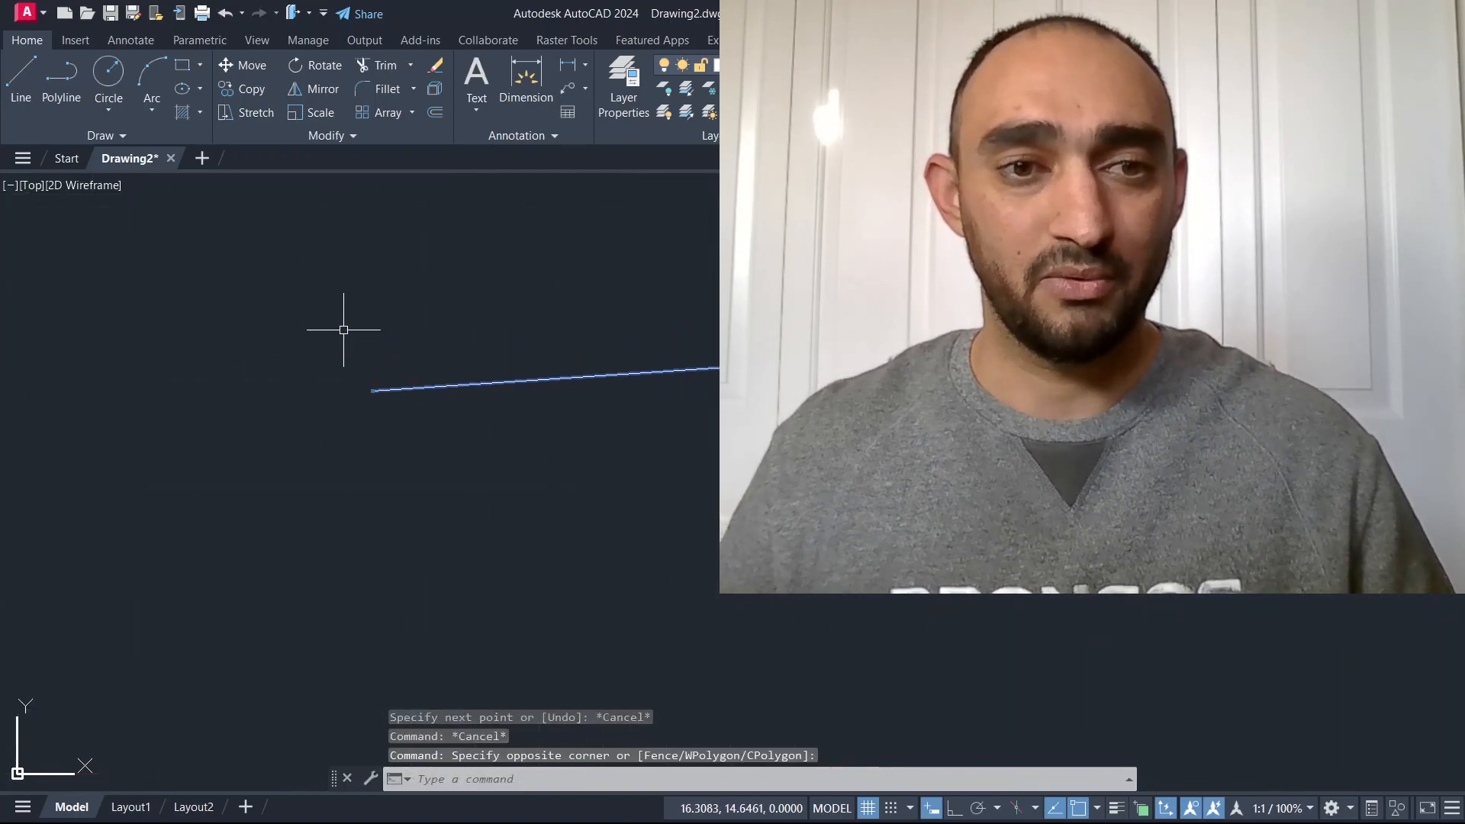
middle_click_drag(420, 397, 448, 455)
scroll(915, 466, "down", 10)
middle_click_drag(1068, 465, 725, 466)
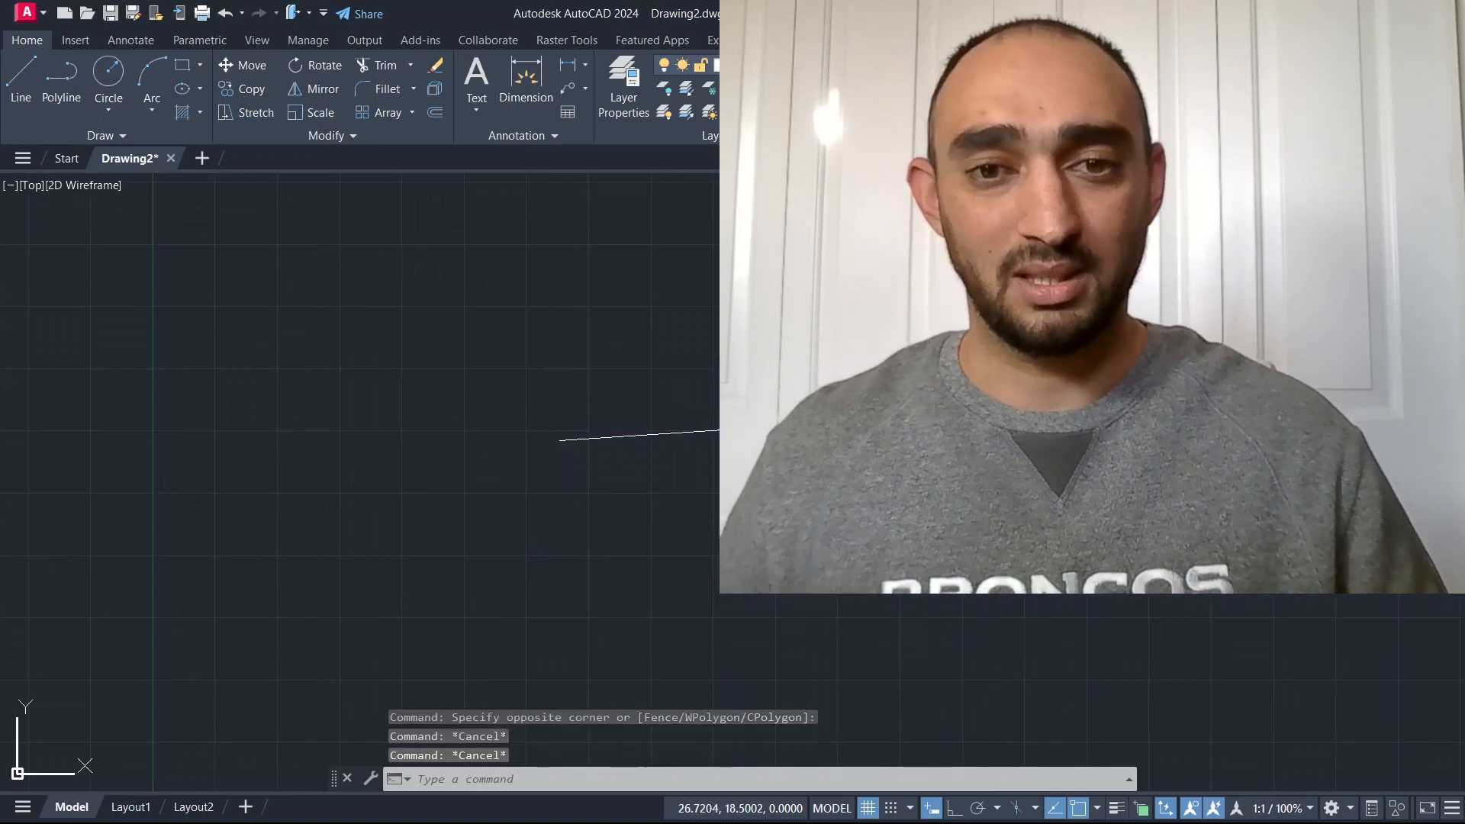
key("Delete")
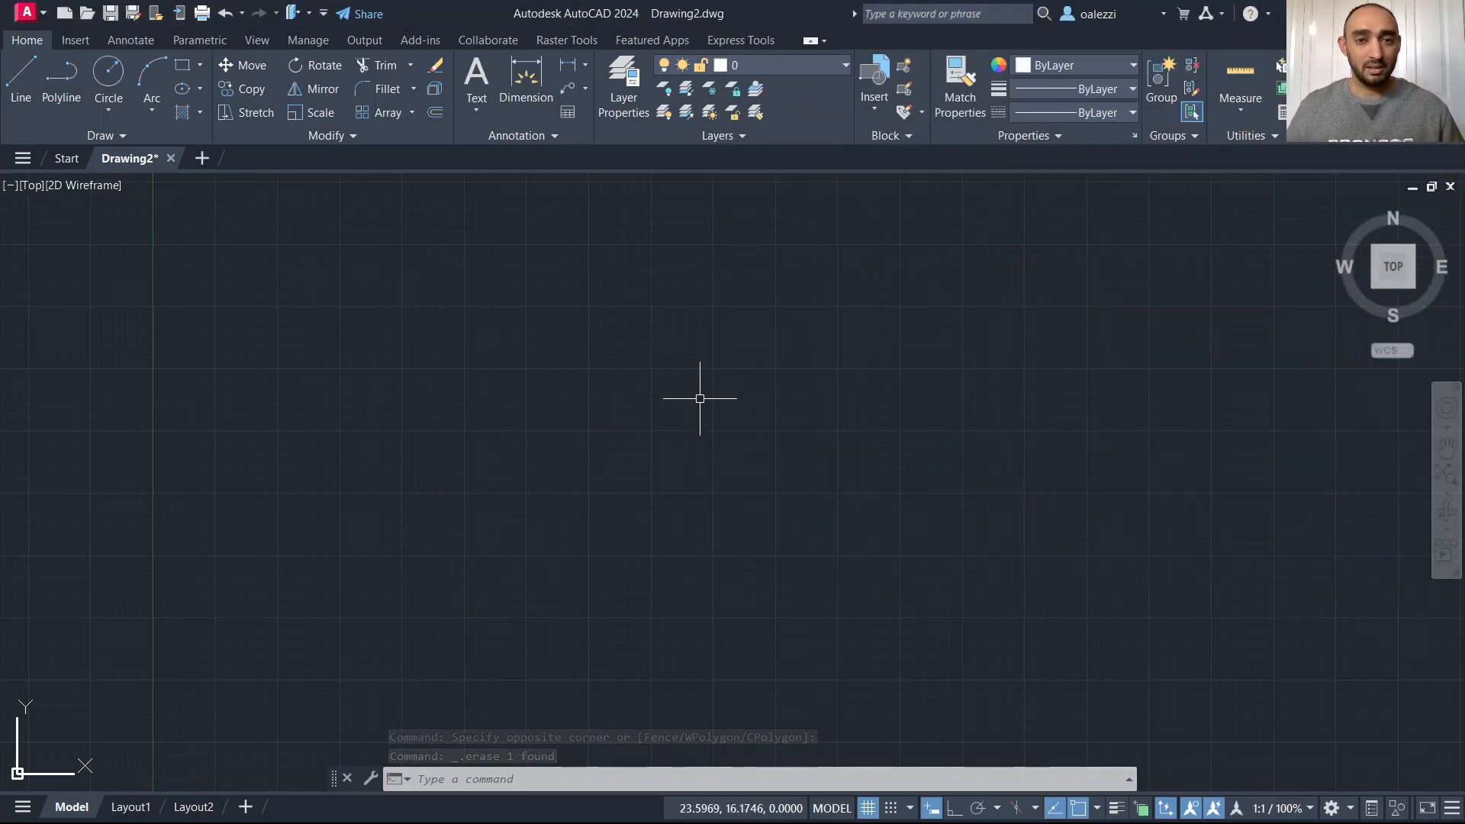
Open the Drawing Window Colors and set the 2D model space crosshairs color to Yellow.
key("Escape")
key("Escape")
key("Escape")
right_click(654, 304)
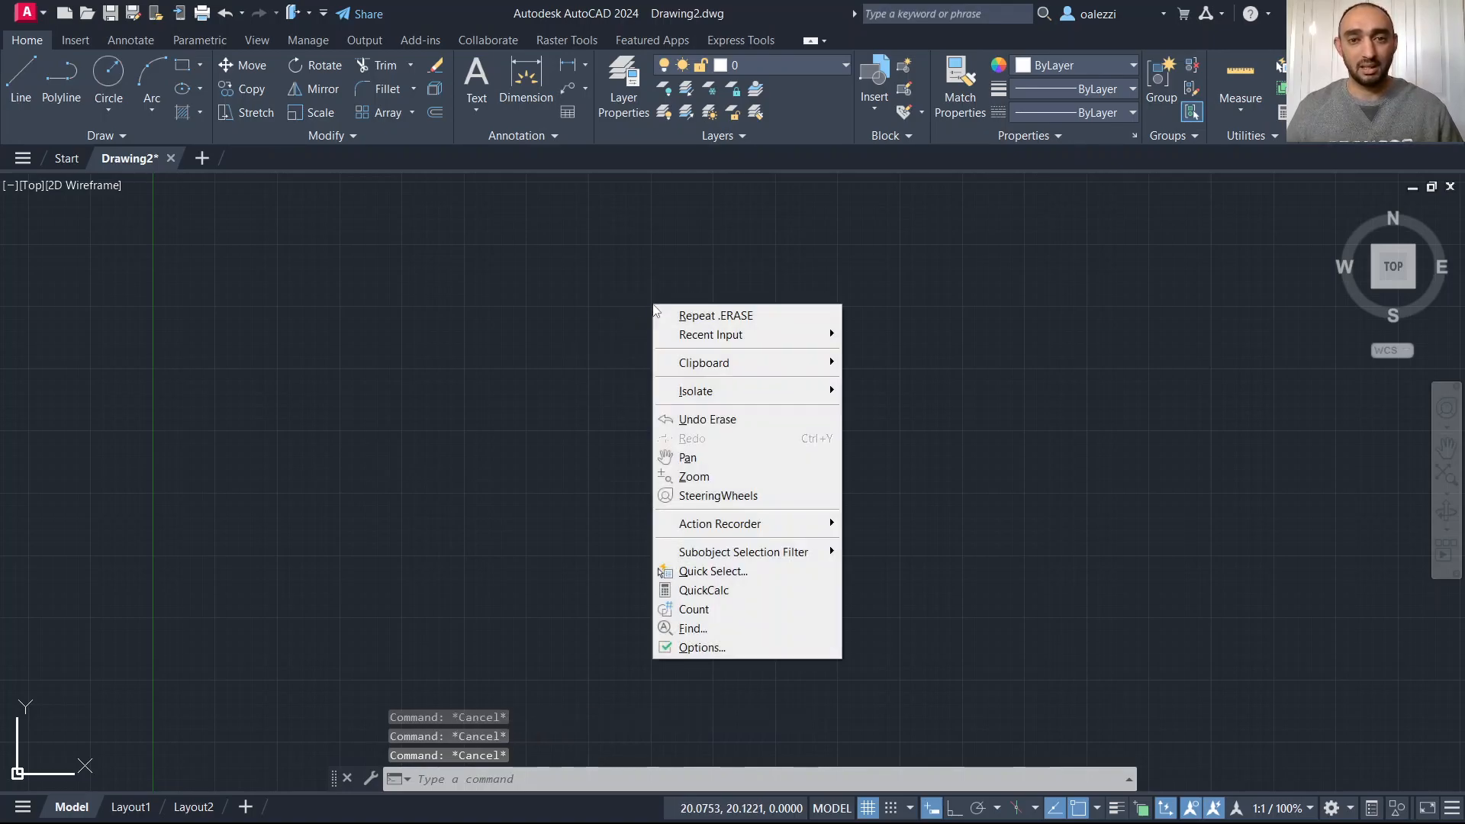
left_click(737, 646)
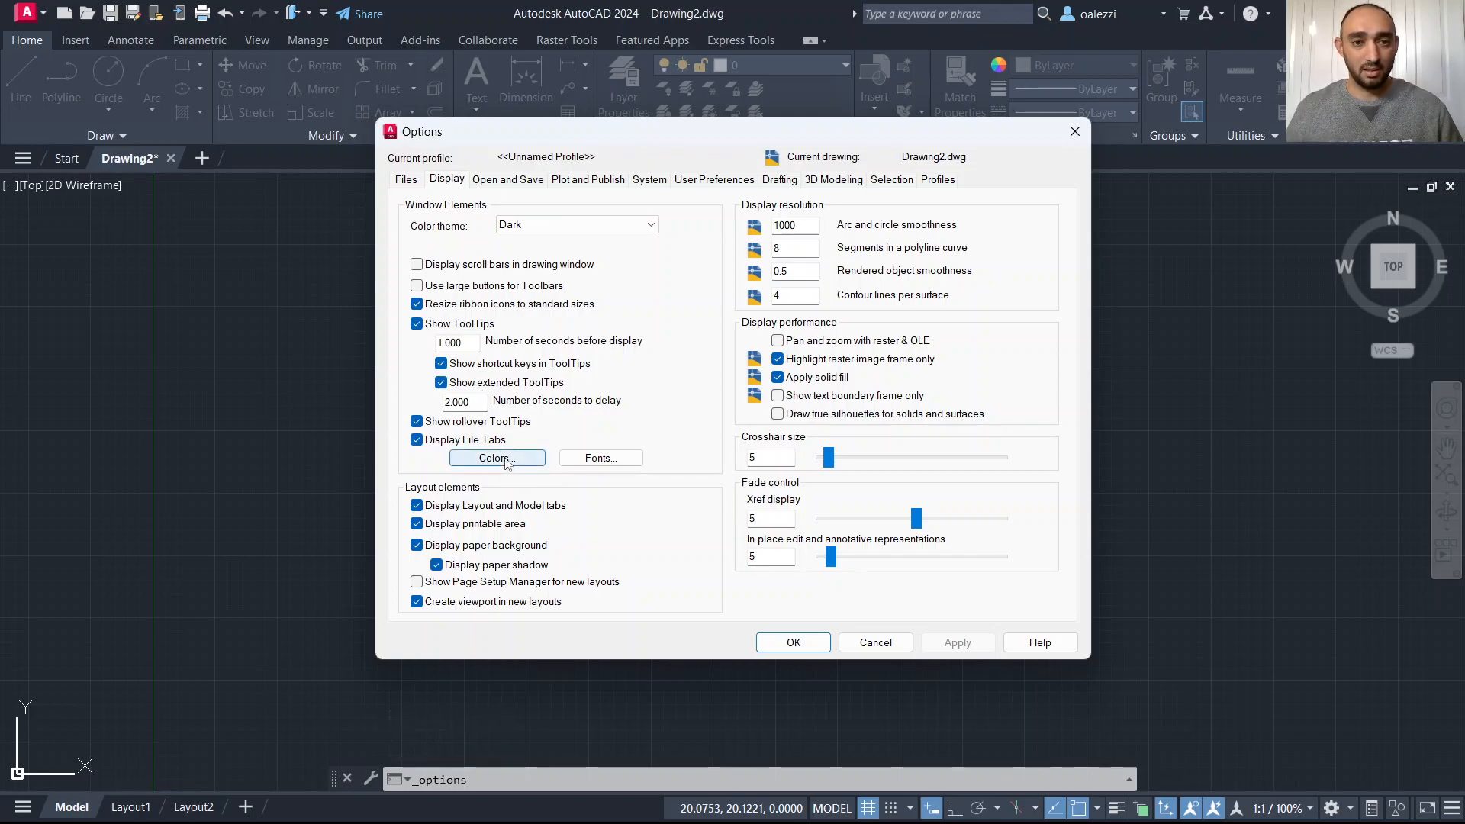
left_click(502, 460)
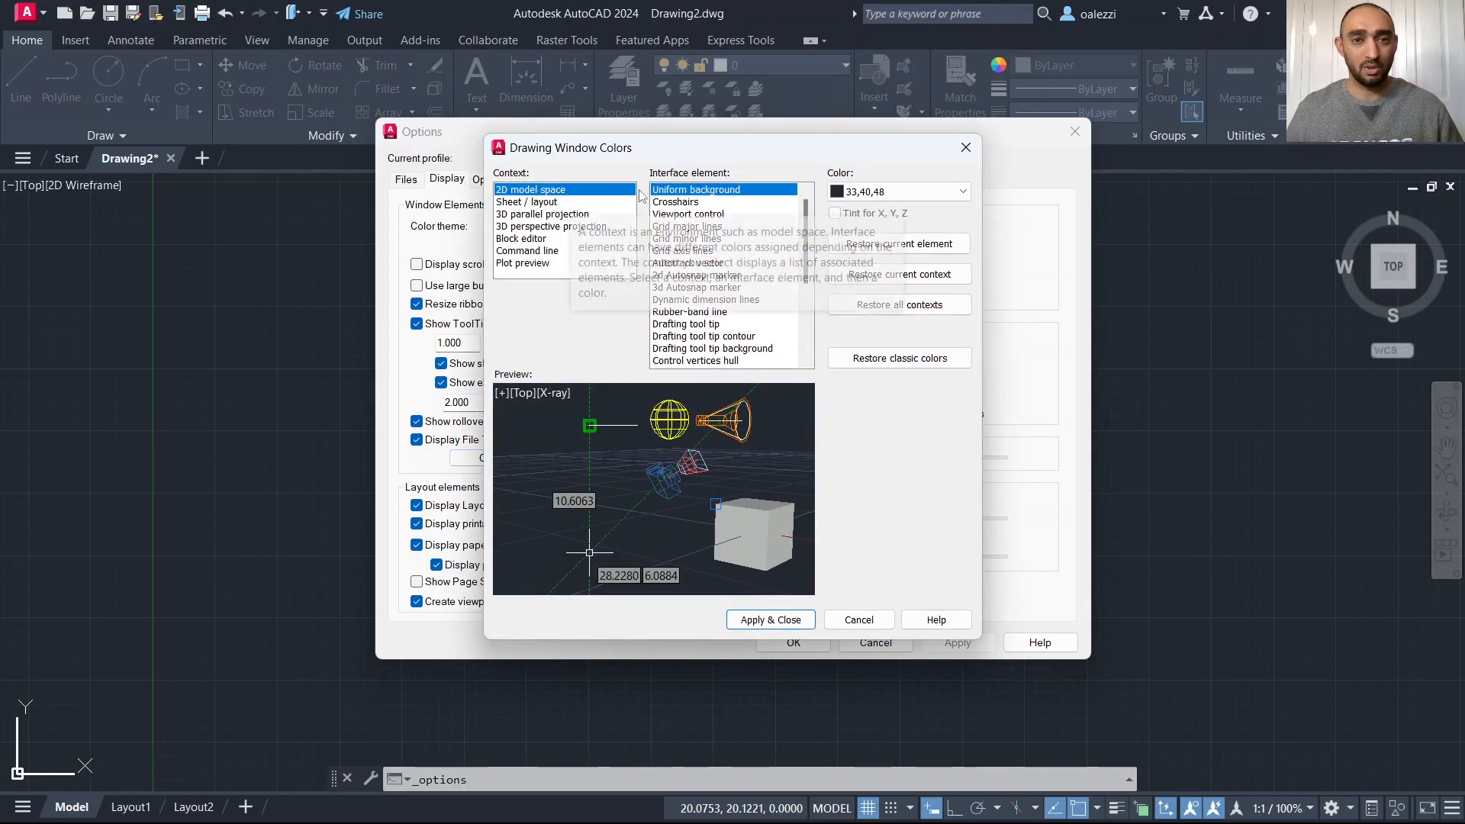
left_click(695, 202)
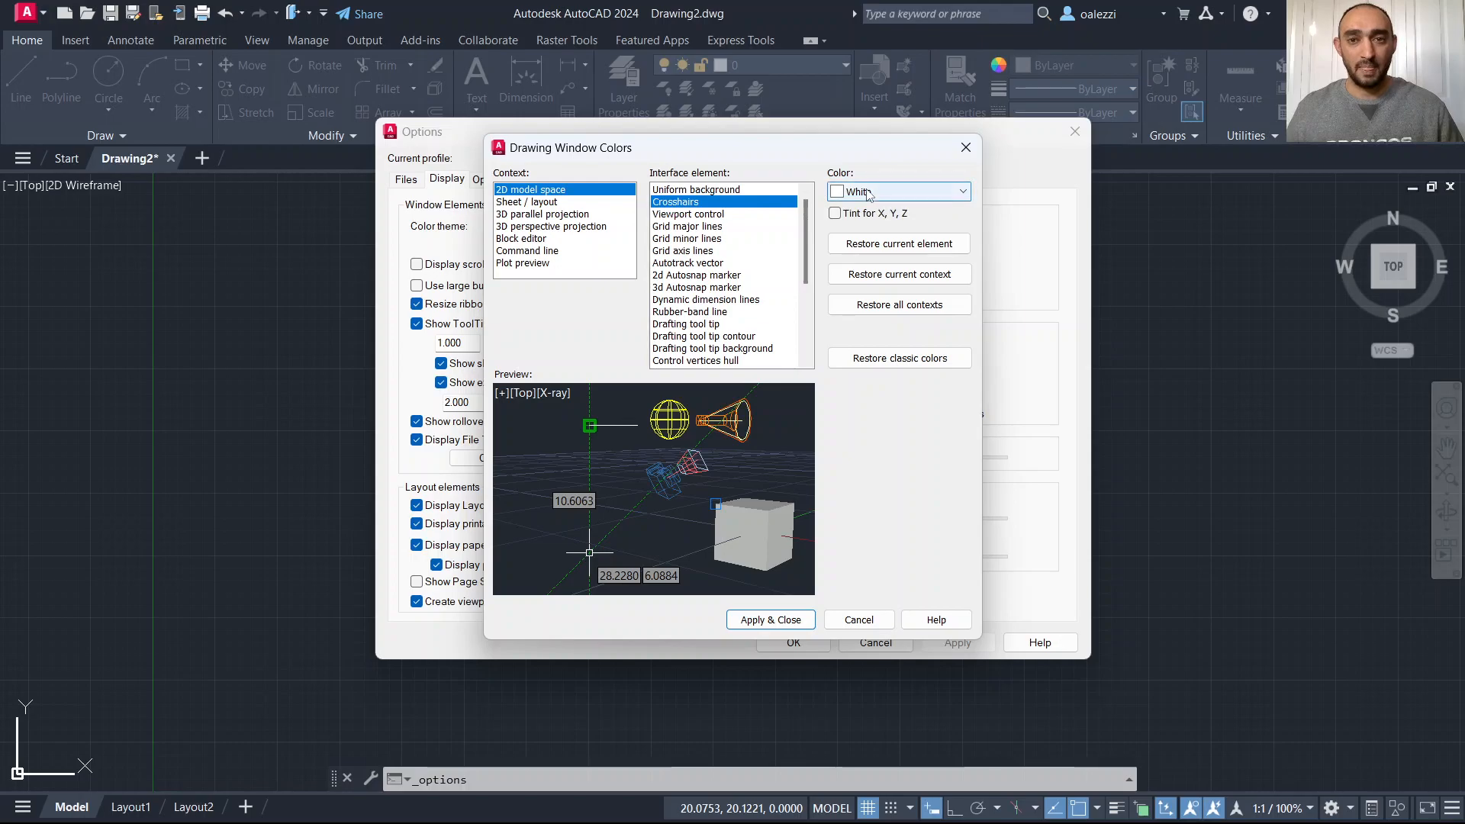
left_click(893, 191)
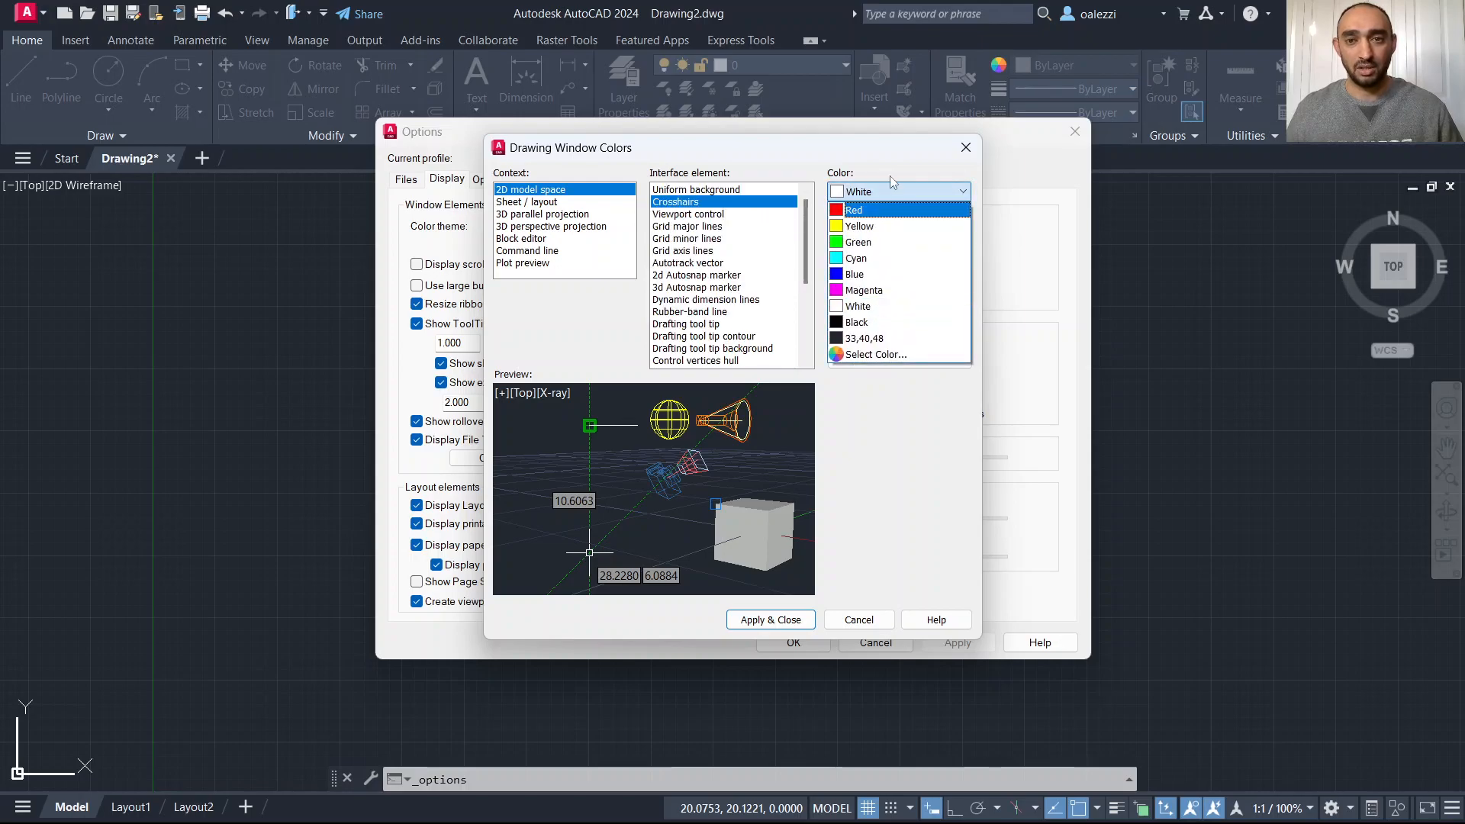
left_click(862, 226)
left_click(893, 191)
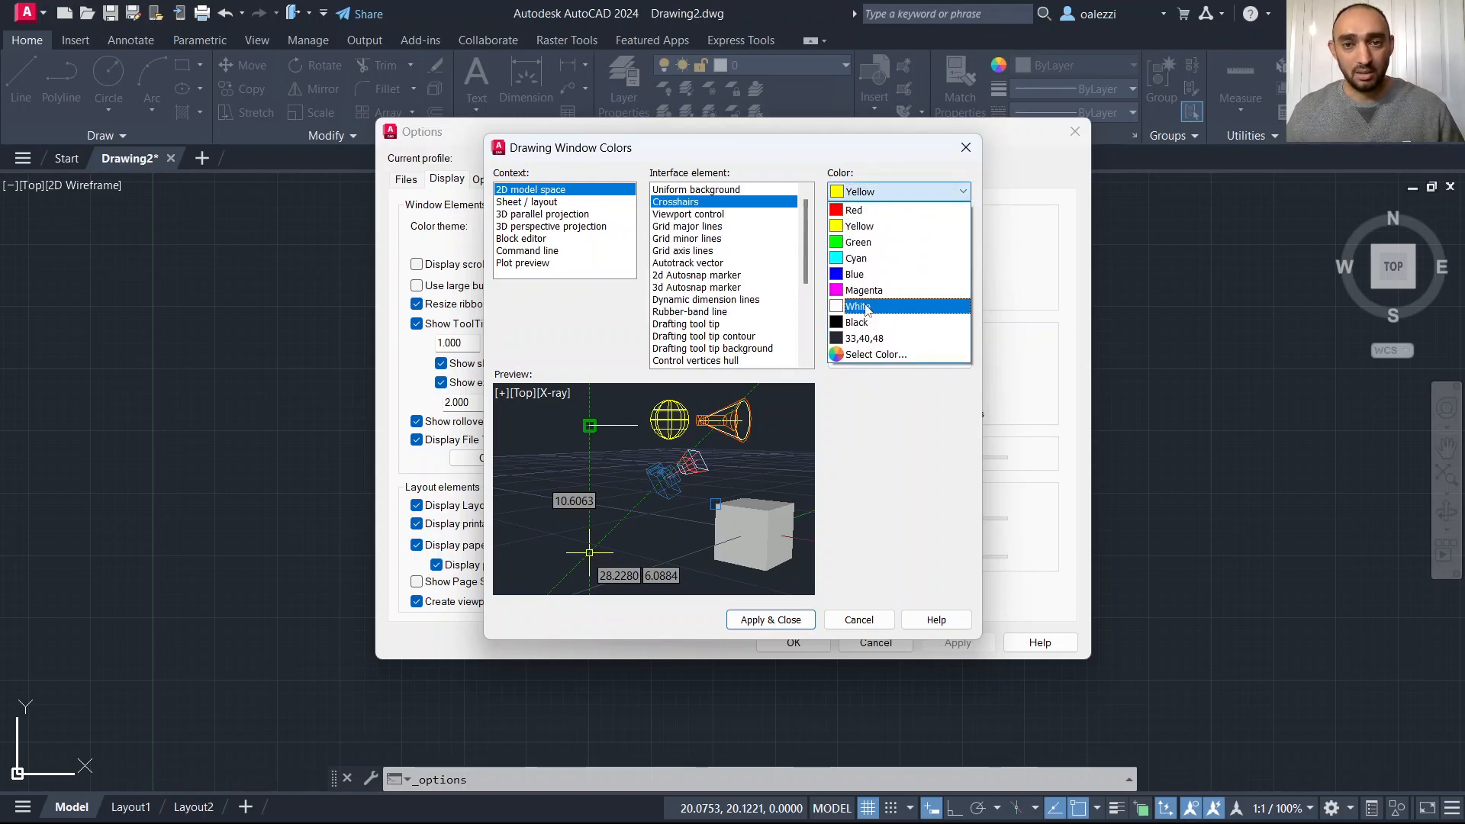
left_click(878, 356)
left_click(701, 255)
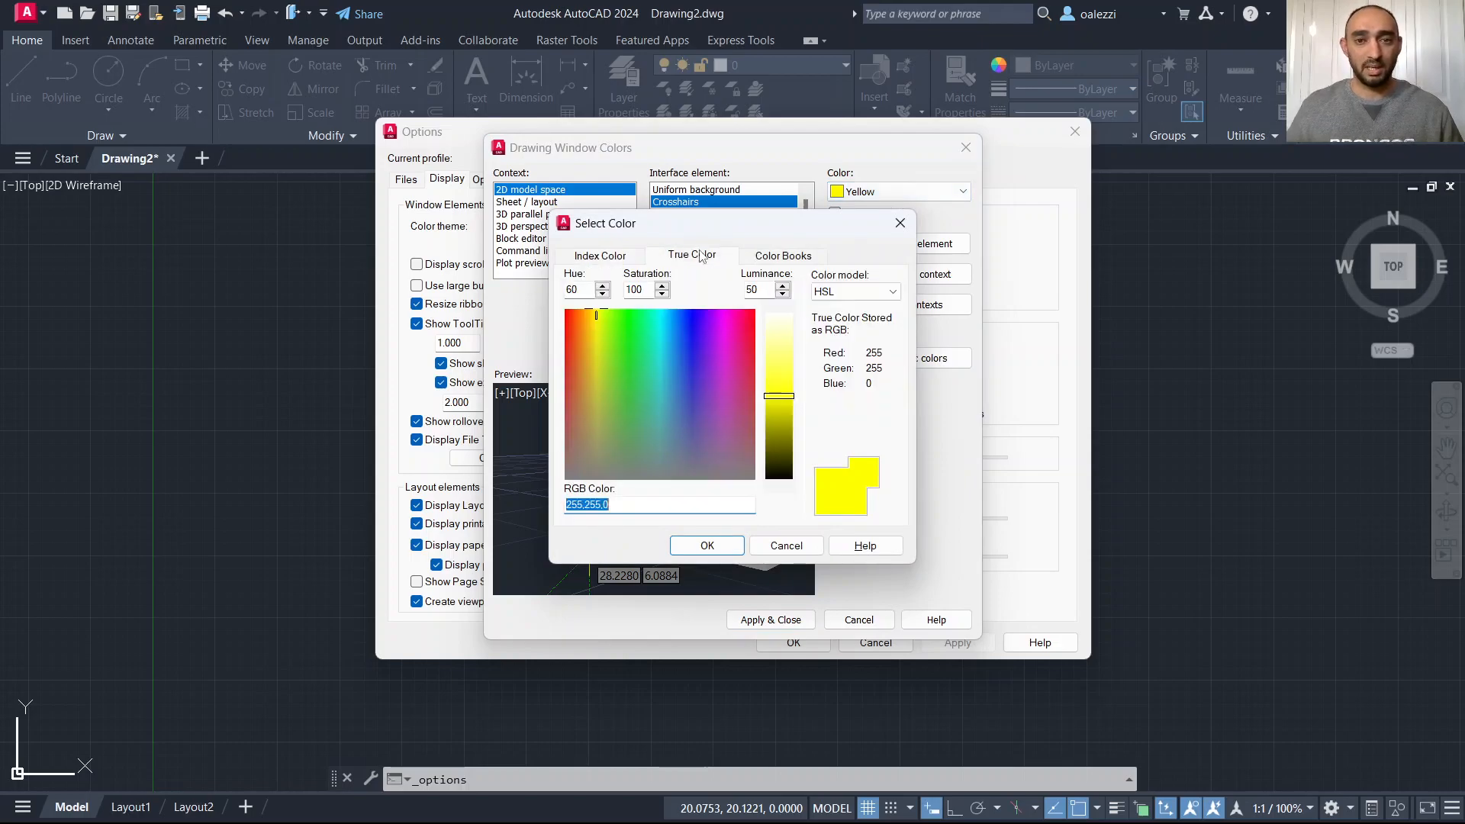
left_click(627, 255)
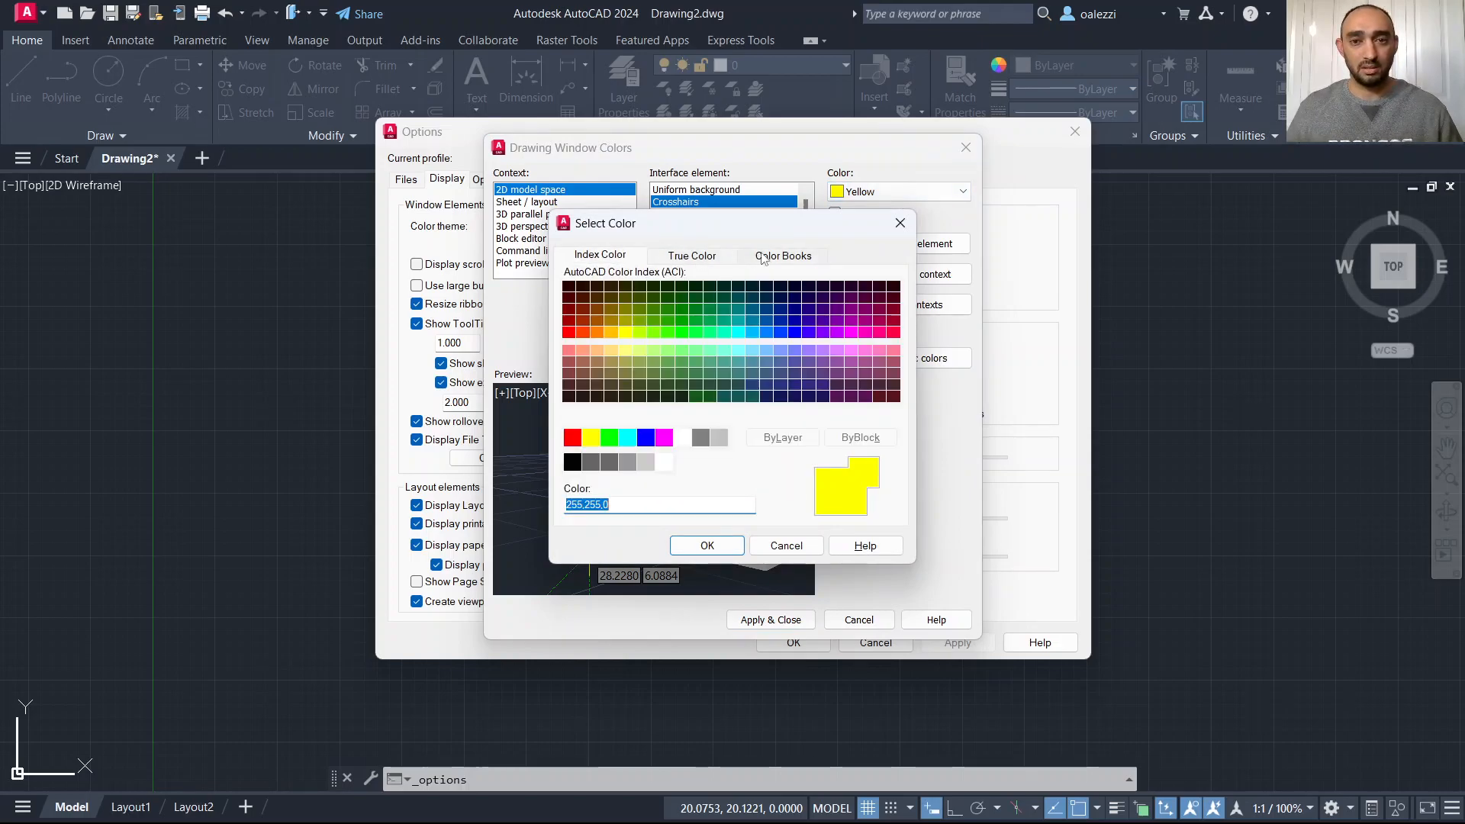
left_click(900, 225)
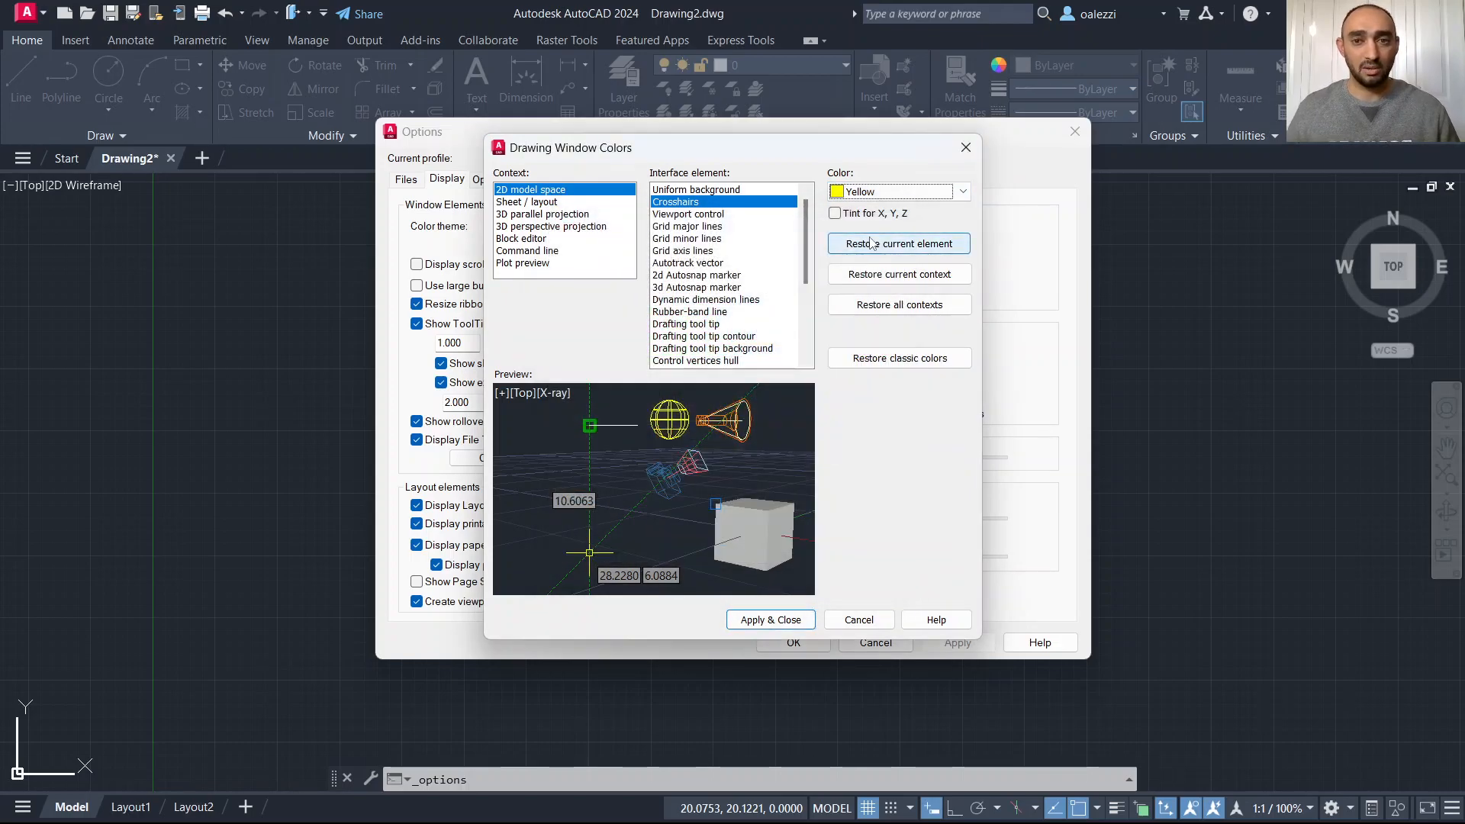
Set the crosshairs color to Red and toggle Tint for X, Y, Z on and off.
left_click(866, 191)
left_click(858, 210)
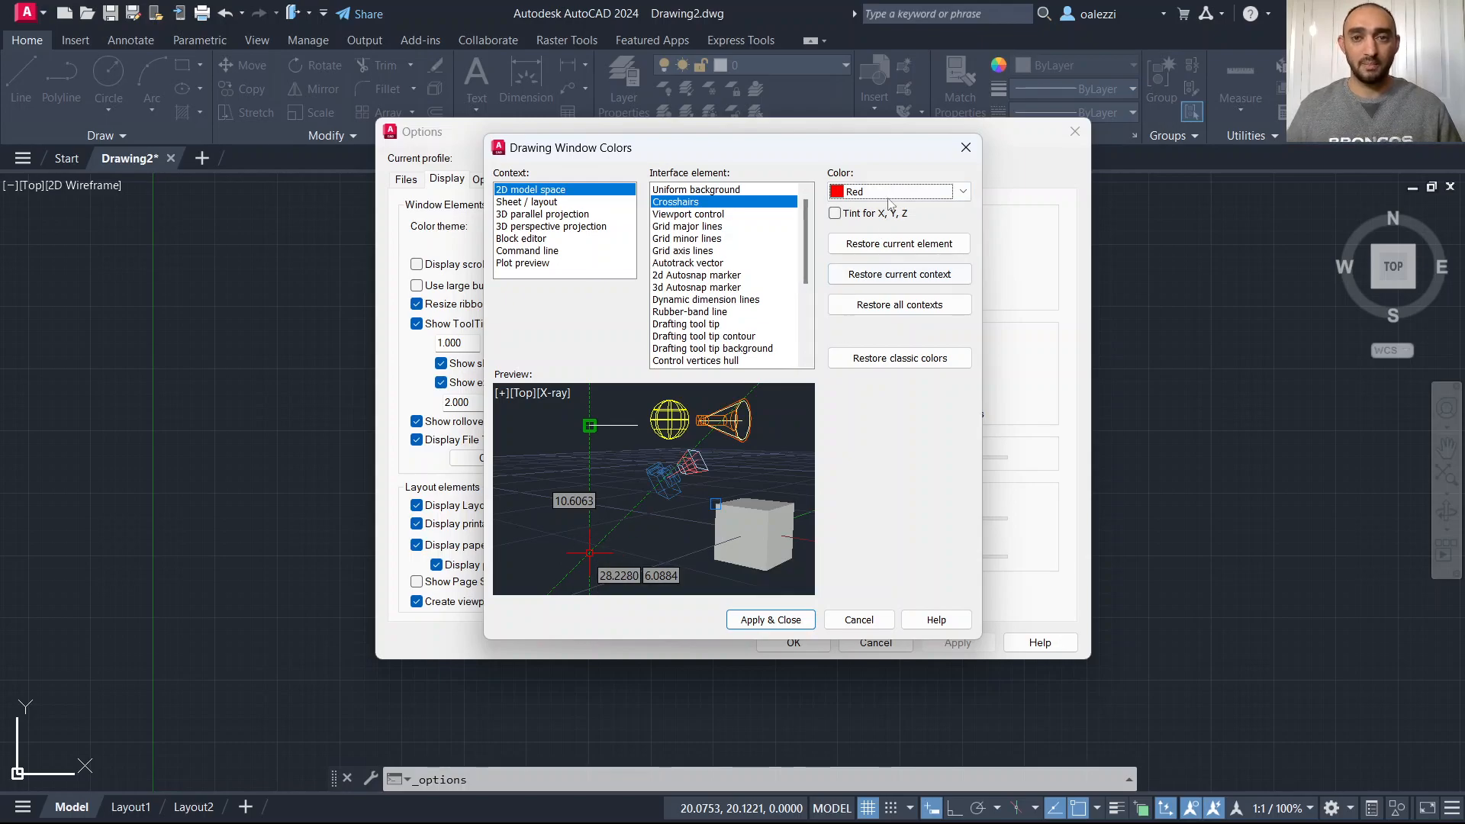
left_click(835, 214)
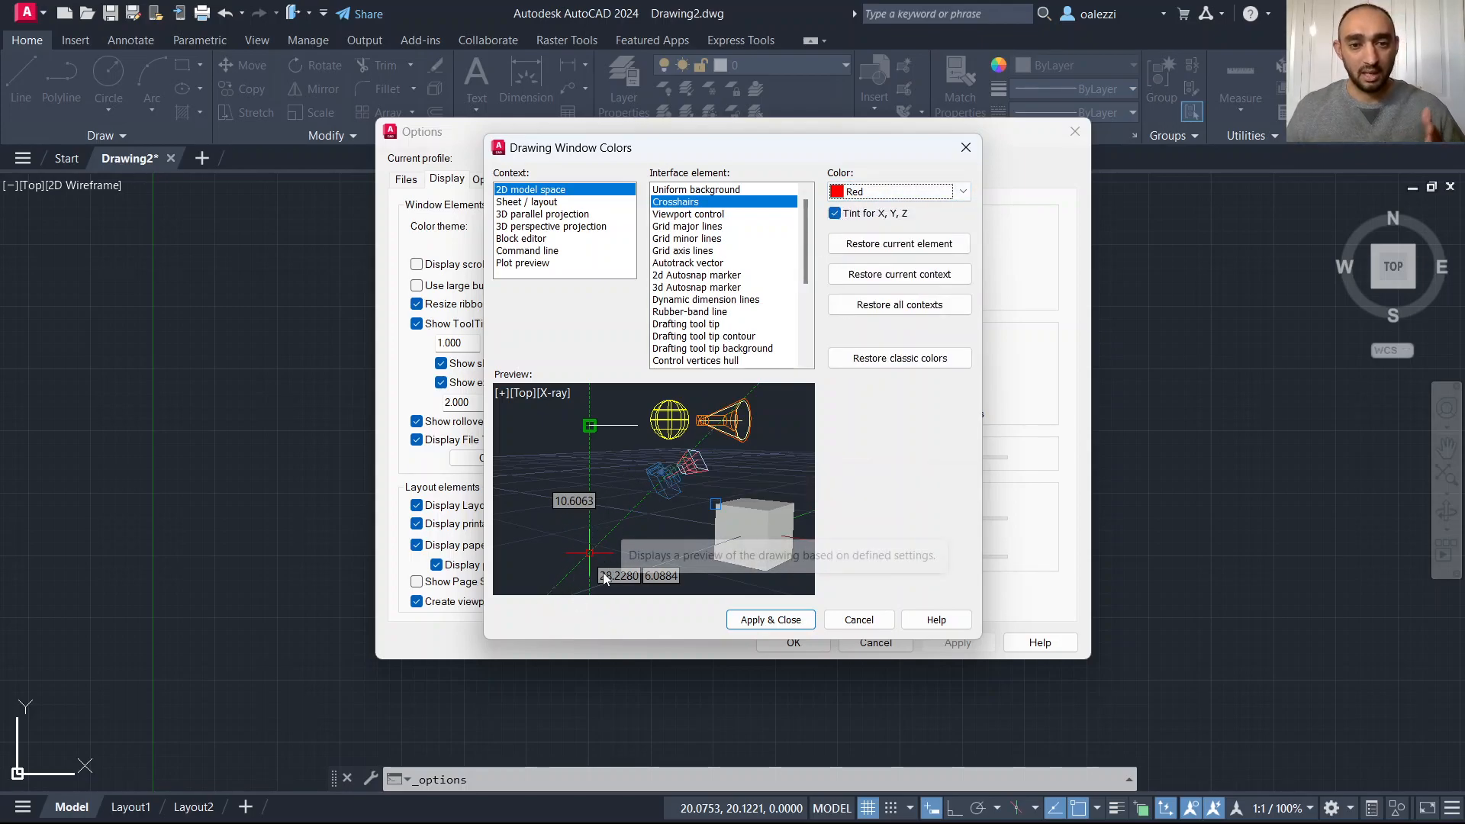
left_click(835, 216)
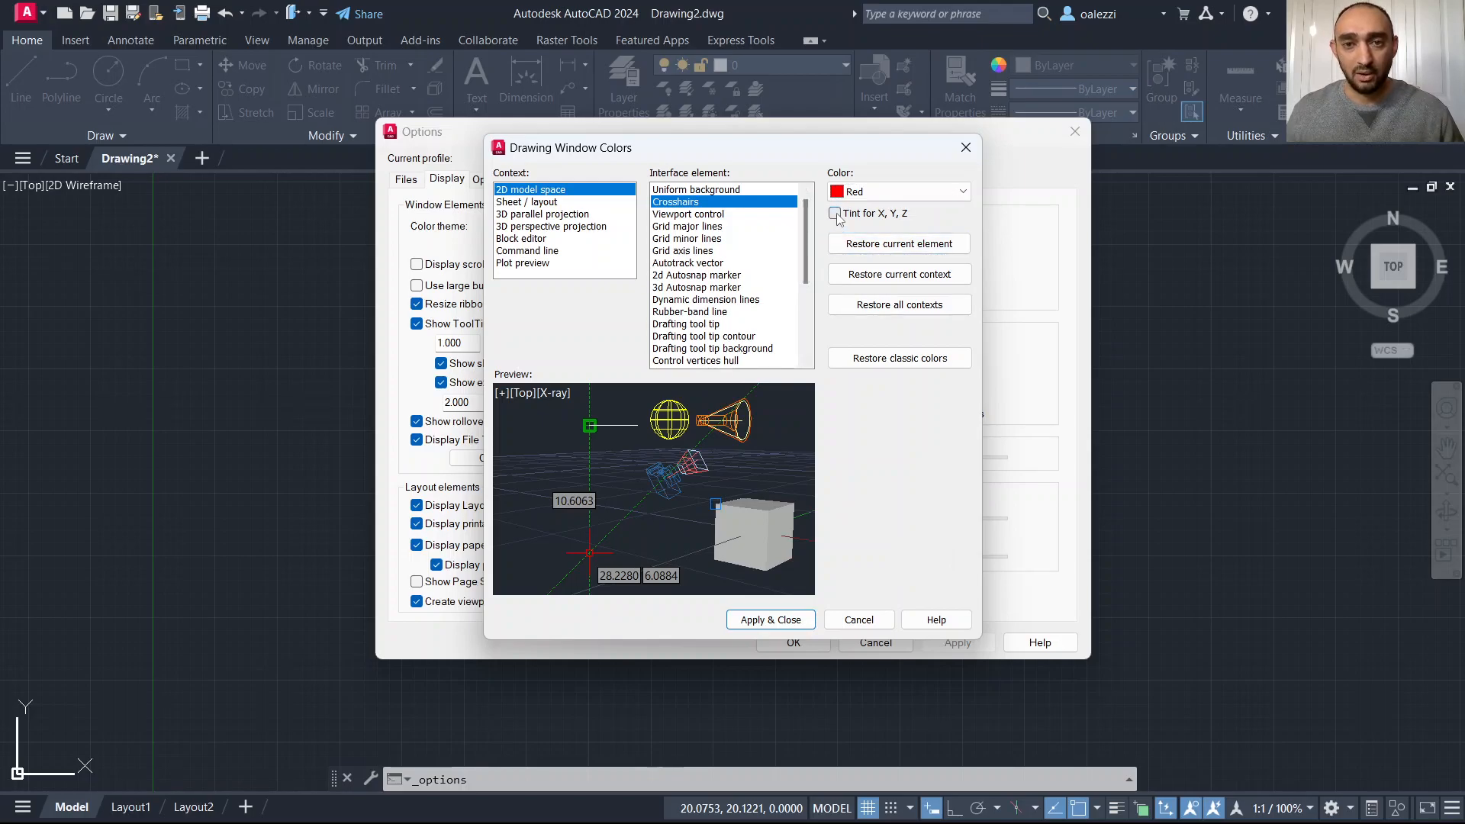
Set the crosshairs color to White, enable Tint for X, Y, Z, and apply the colors.
left_click(889, 192)
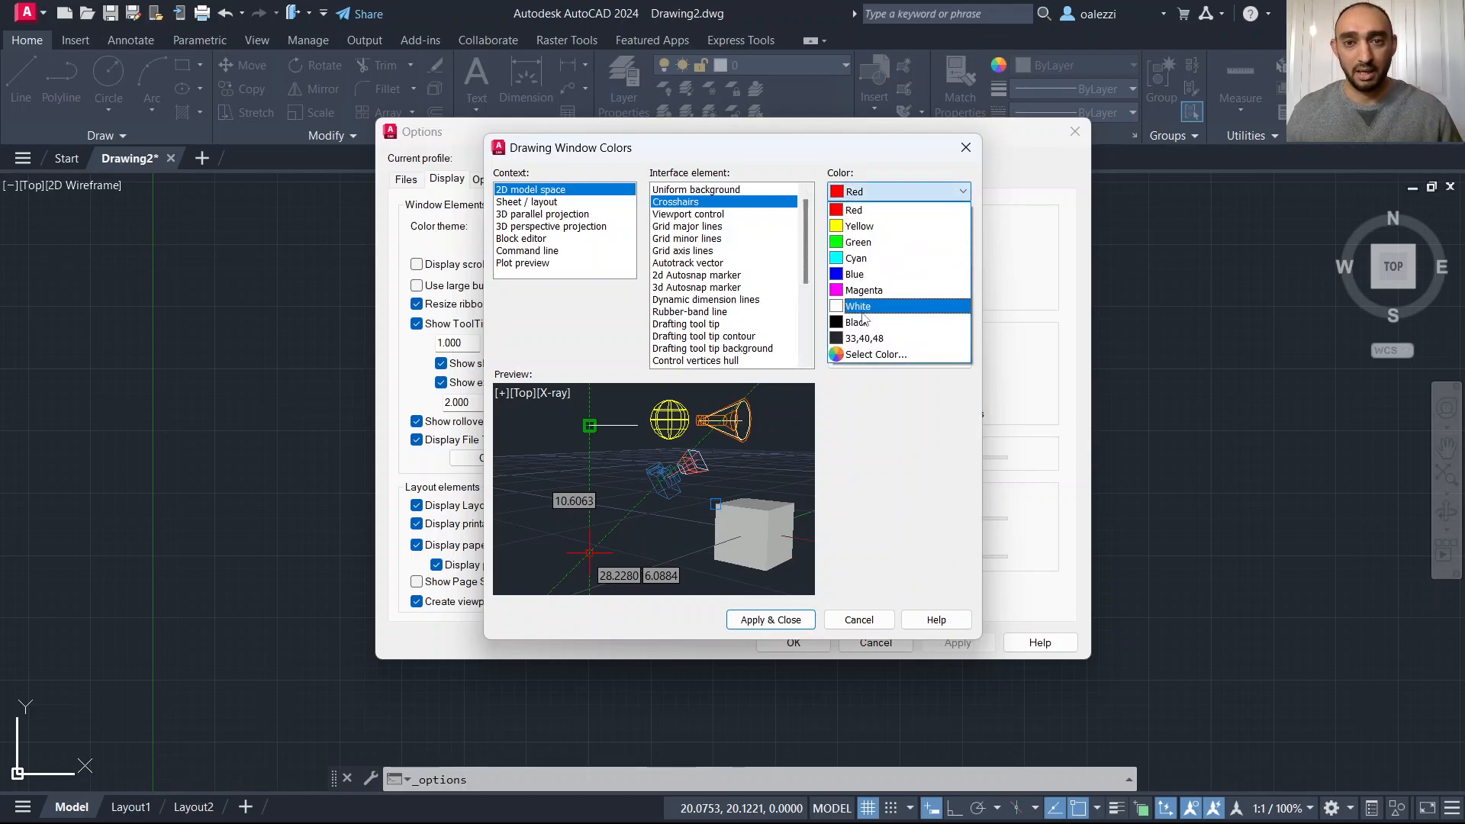
left_click(888, 306)
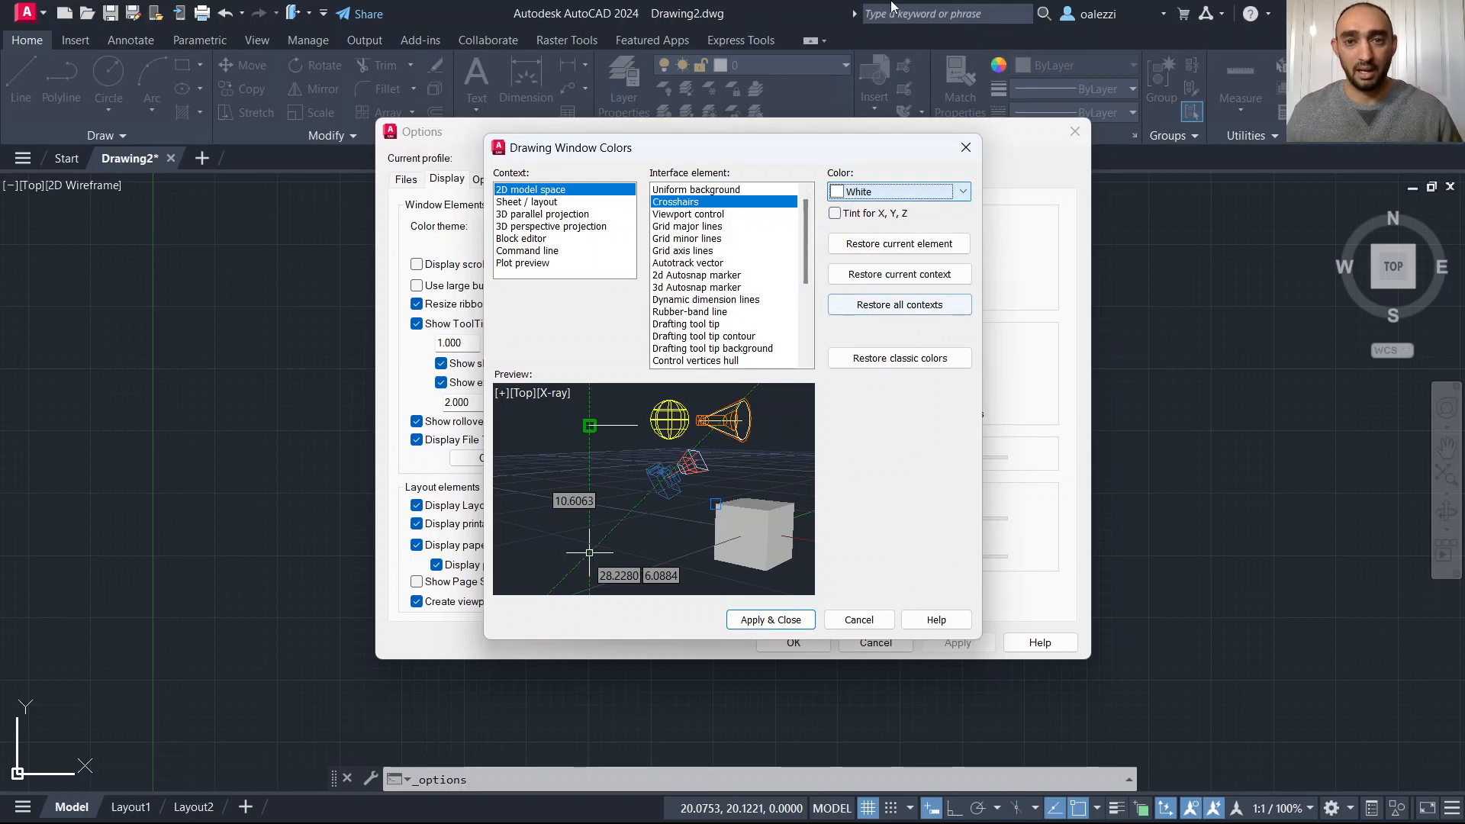
left_click(836, 214)
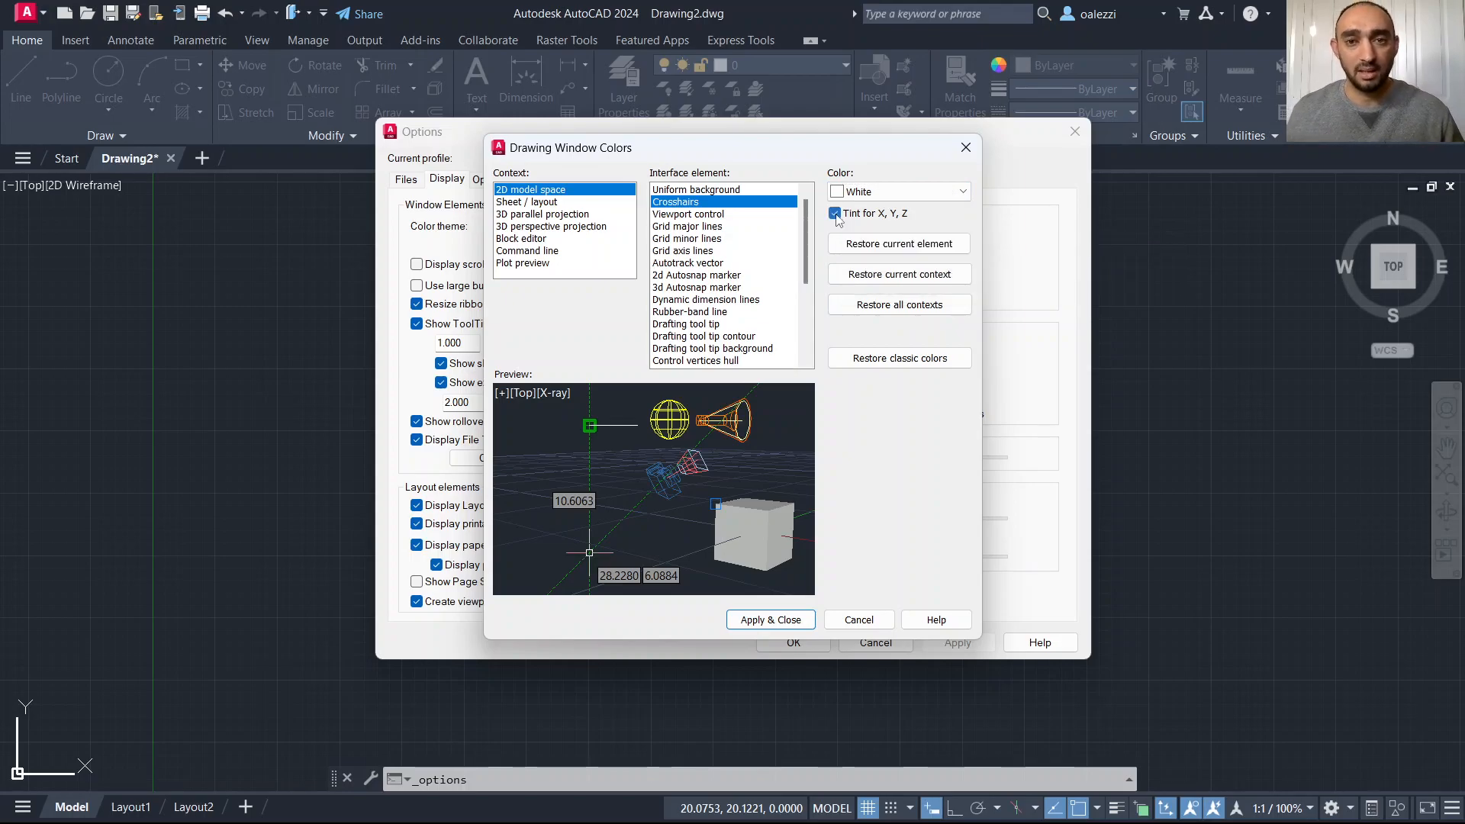
left_click(787, 619)
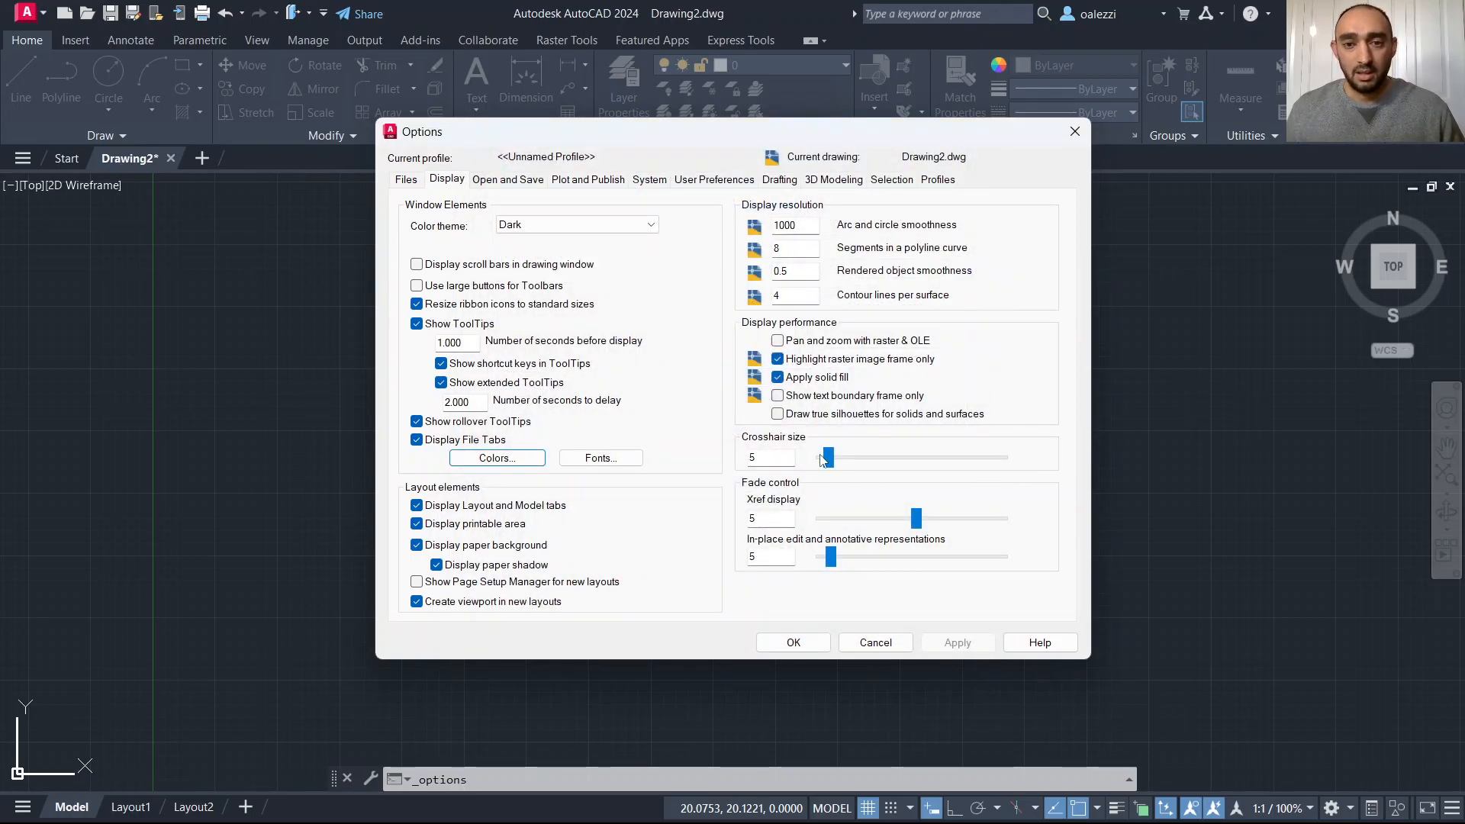
Set the crosshair size to 55.
left_click(788, 459)
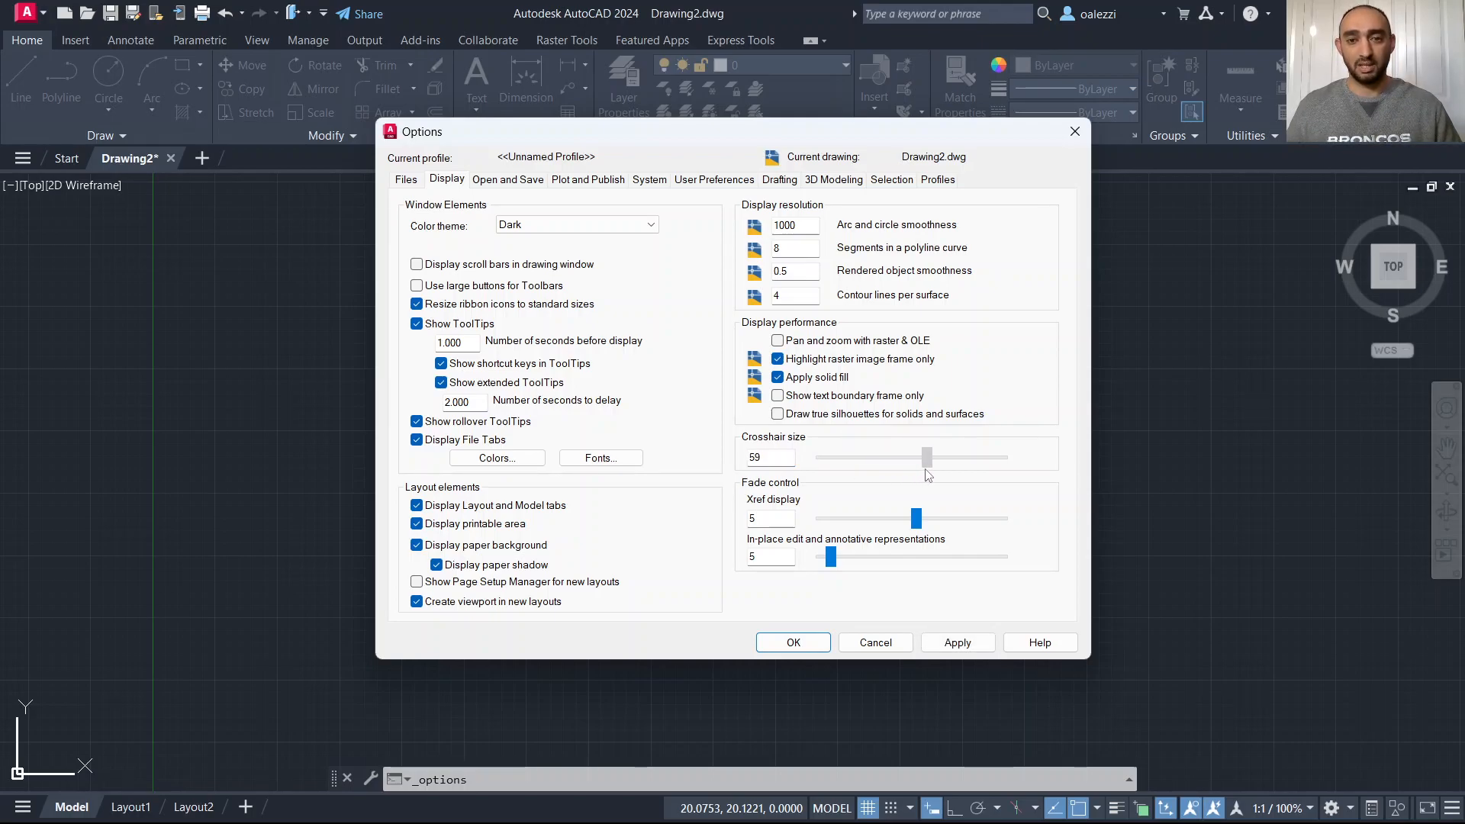
left_click_drag(926, 474, 930, 475)
left_click_drag(783, 462, 597, 428)
type("55")
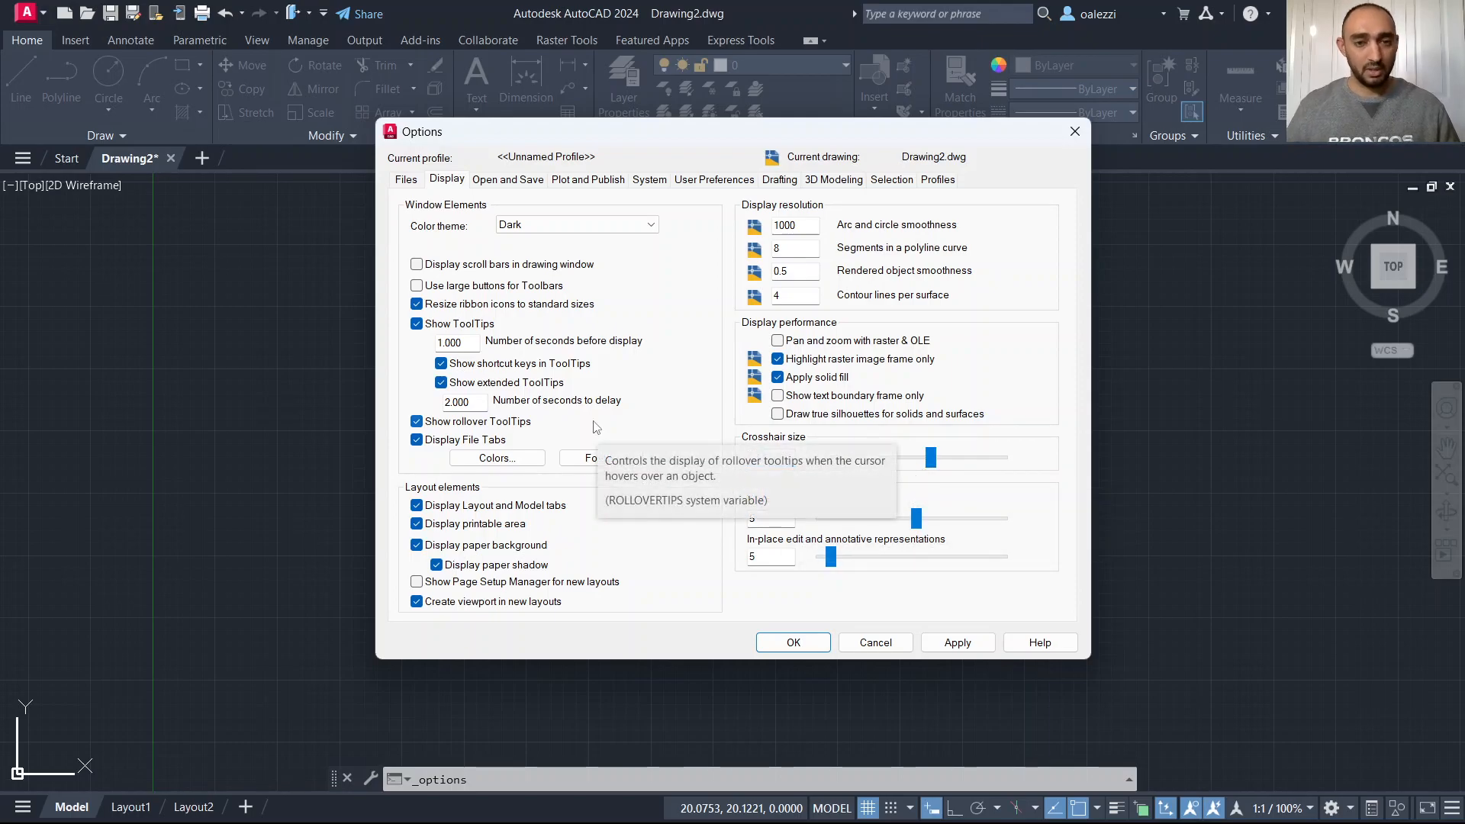
Set the Xref display fade to 30 and the in-place edit fade to 10, then apply and close Options.
left_click(769, 521)
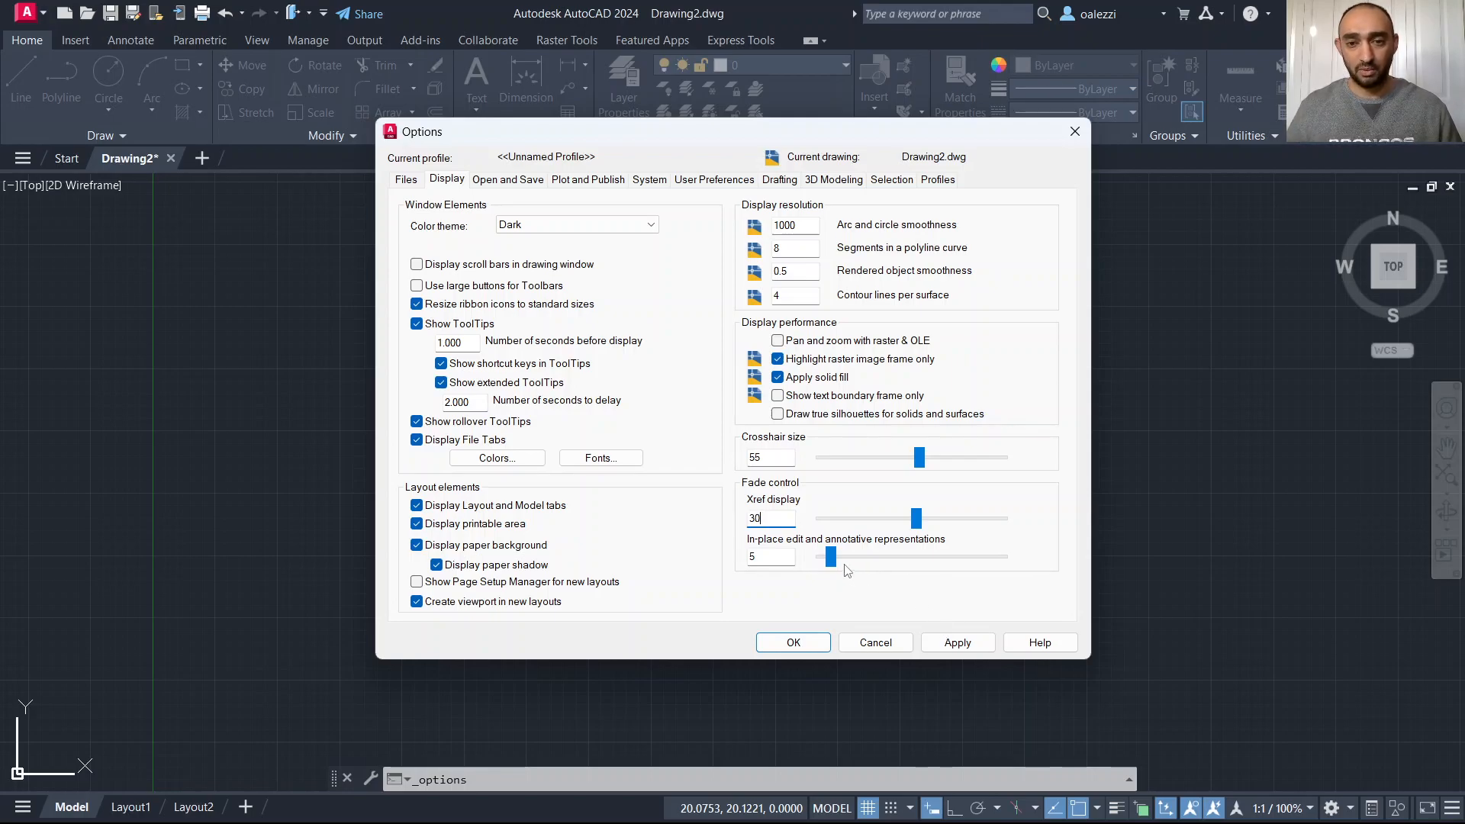
left_click_drag(831, 557, 846, 557)
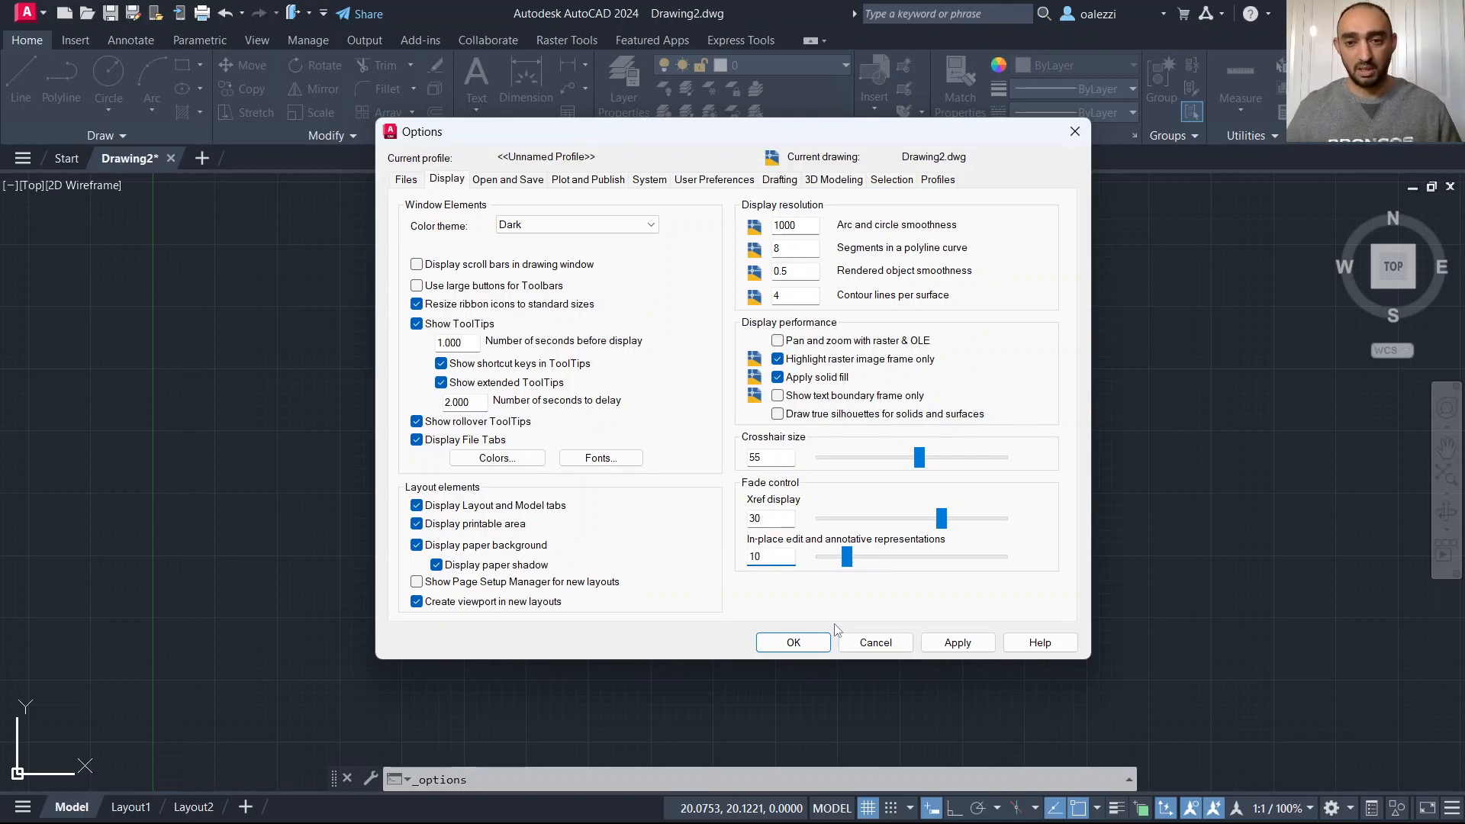
left_click(954, 645)
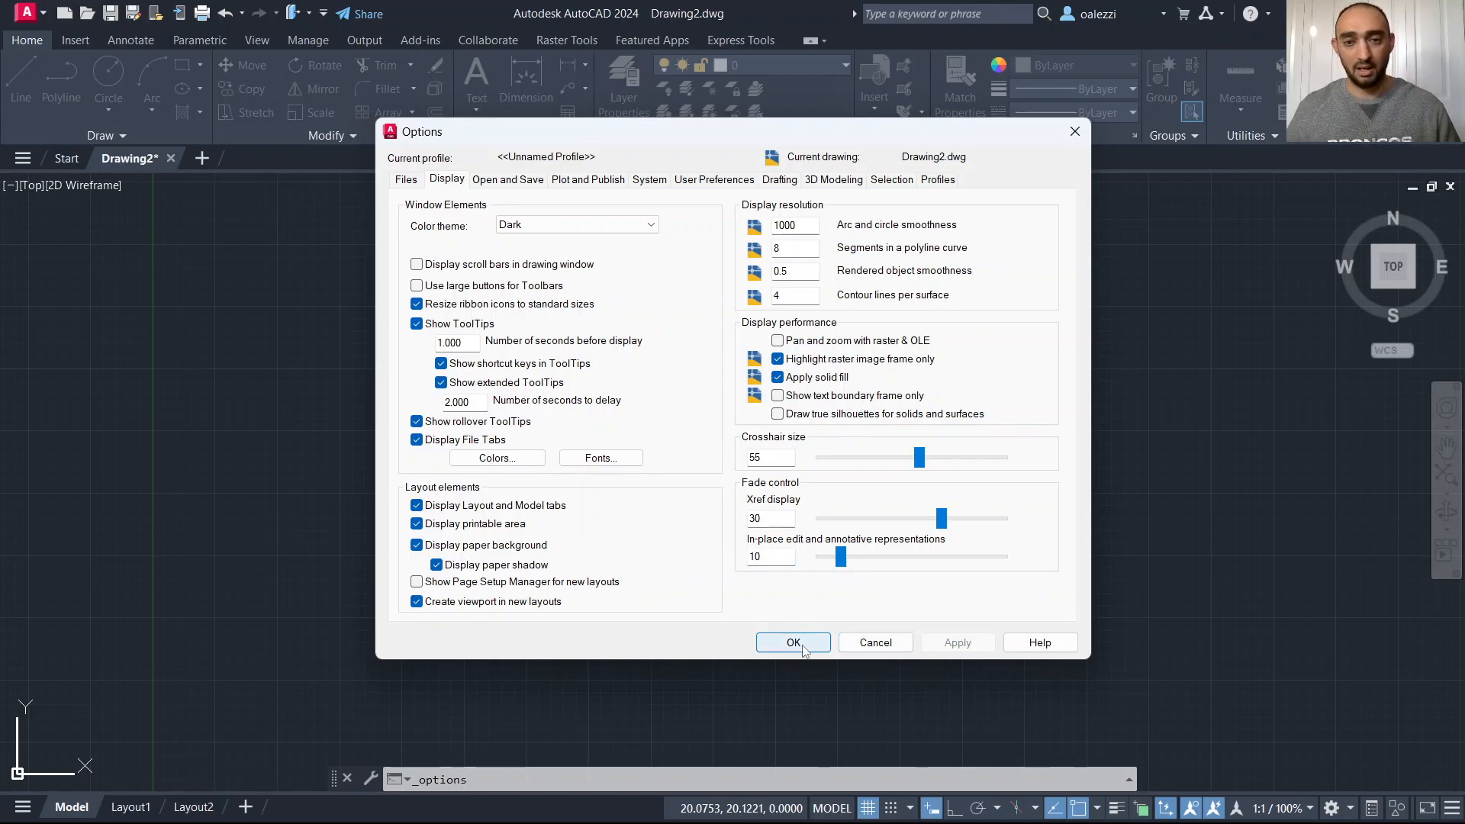
left_click(794, 643)
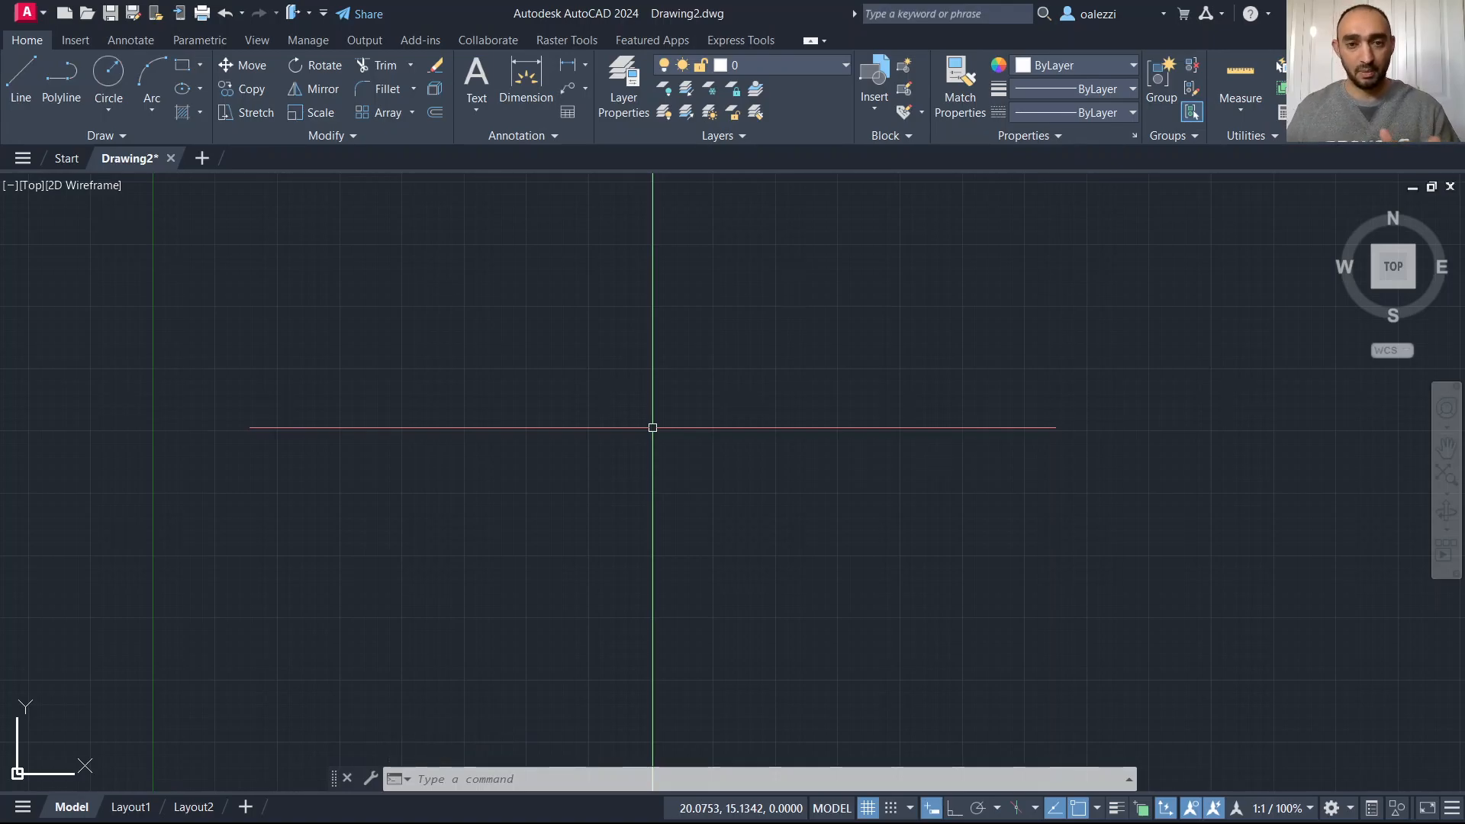
Reopen Options and enlarge the pickbox size and grip size in the Selection settings, then apply.
right_click(652, 428)
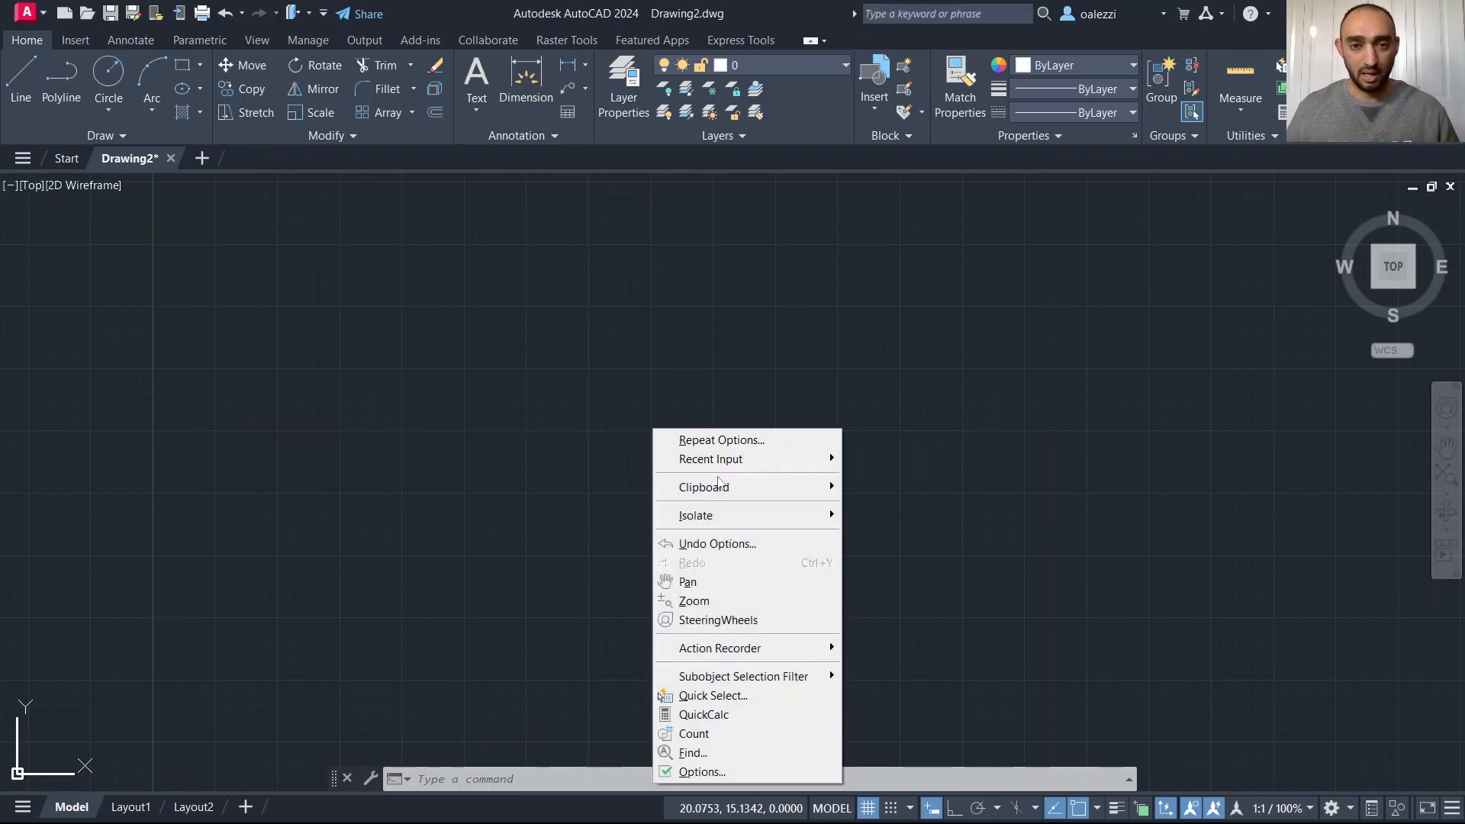
left_click(780, 769)
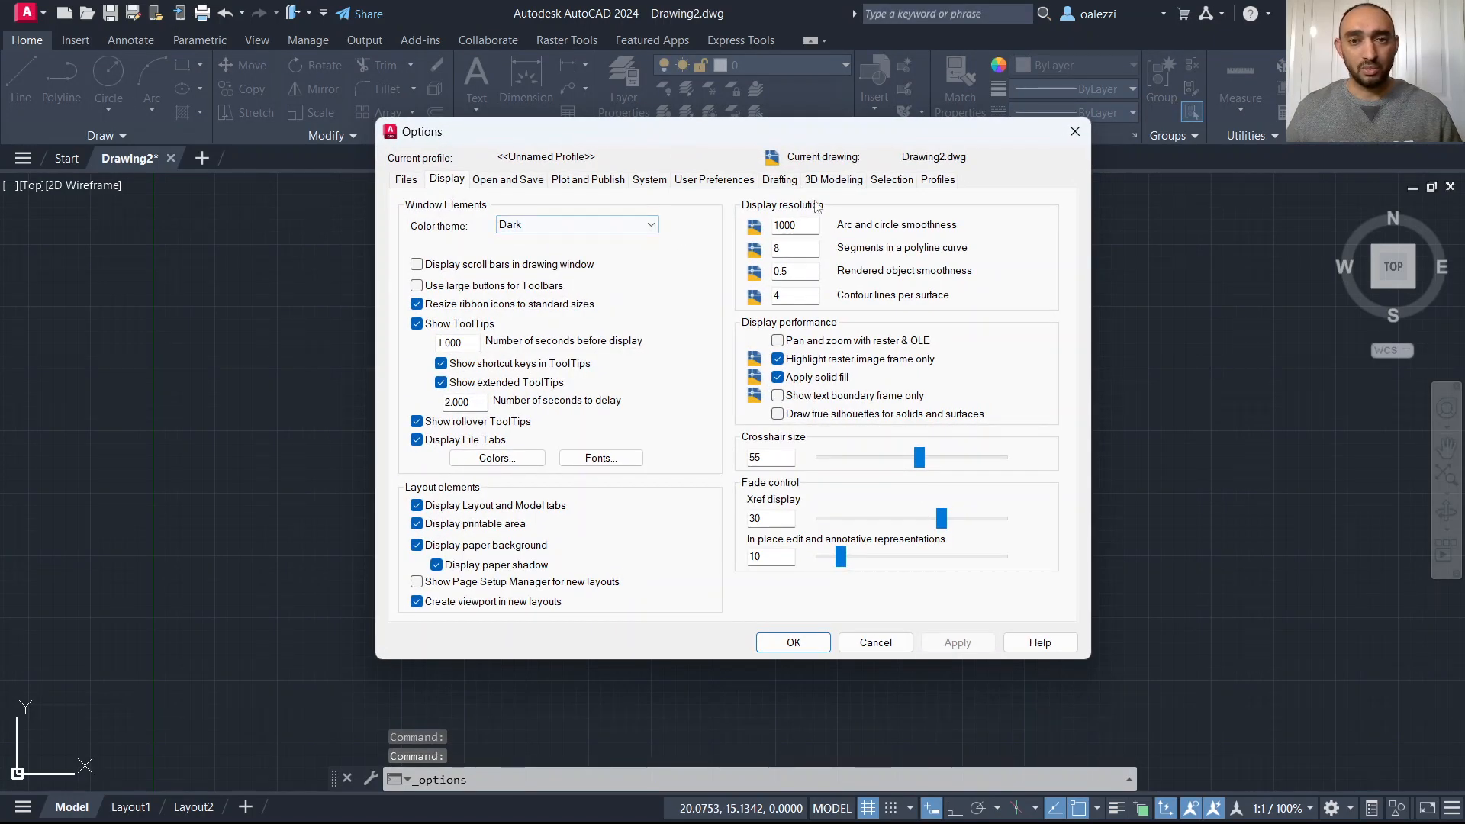
left_click(891, 180)
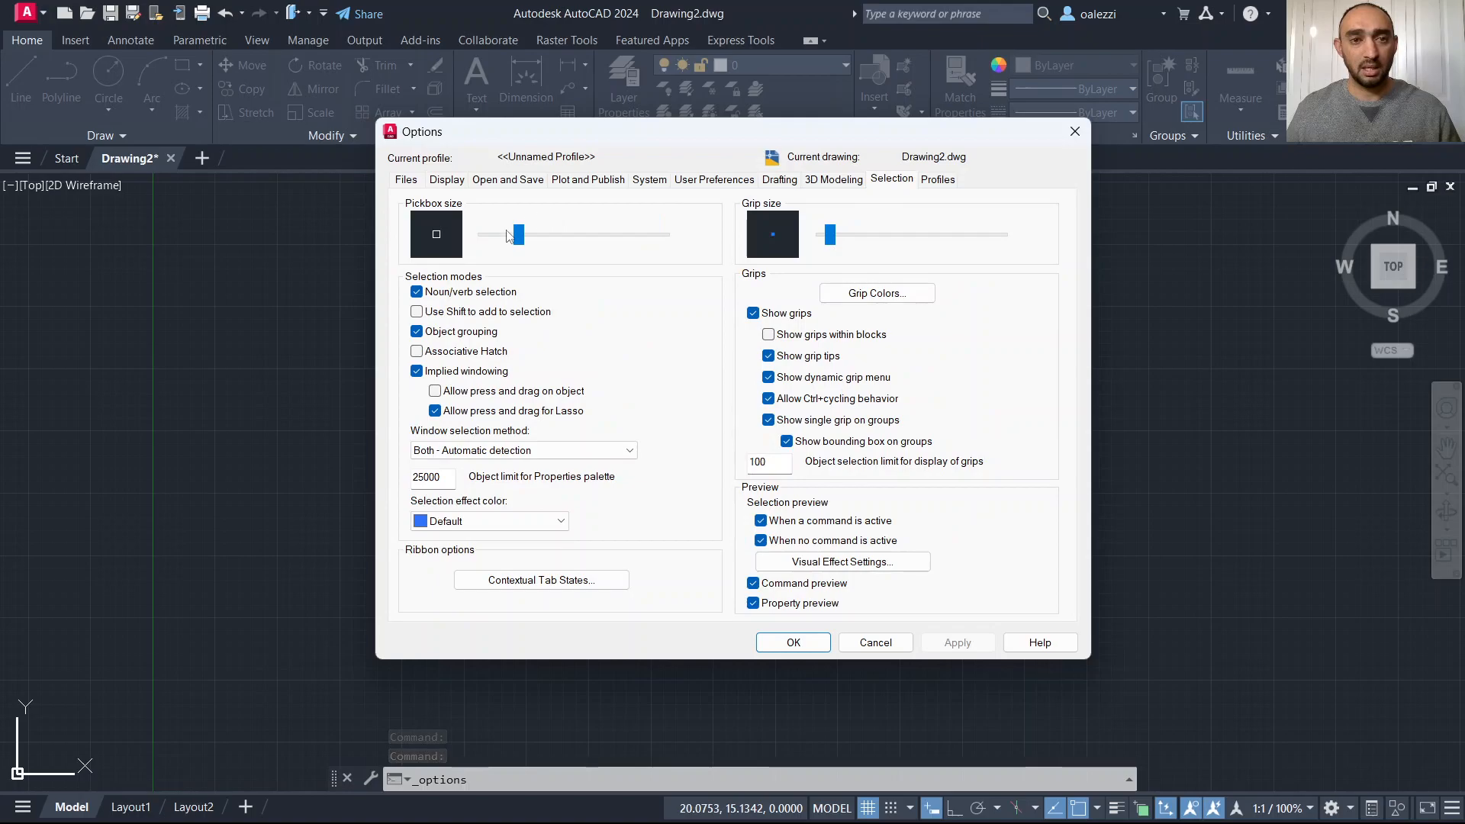
left_click_drag(571, 246, 620, 246)
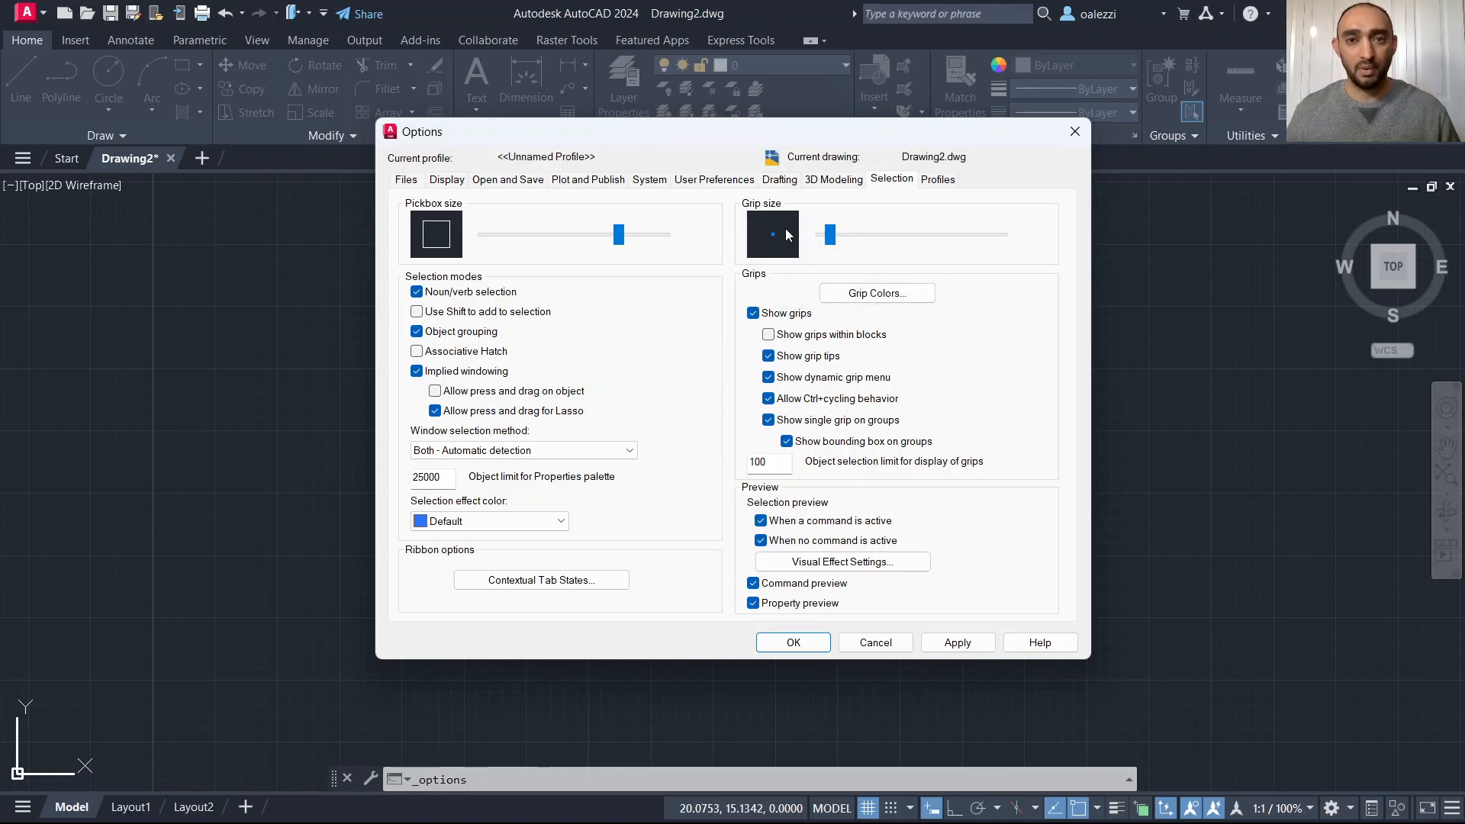
left_click_drag(831, 234, 893, 248)
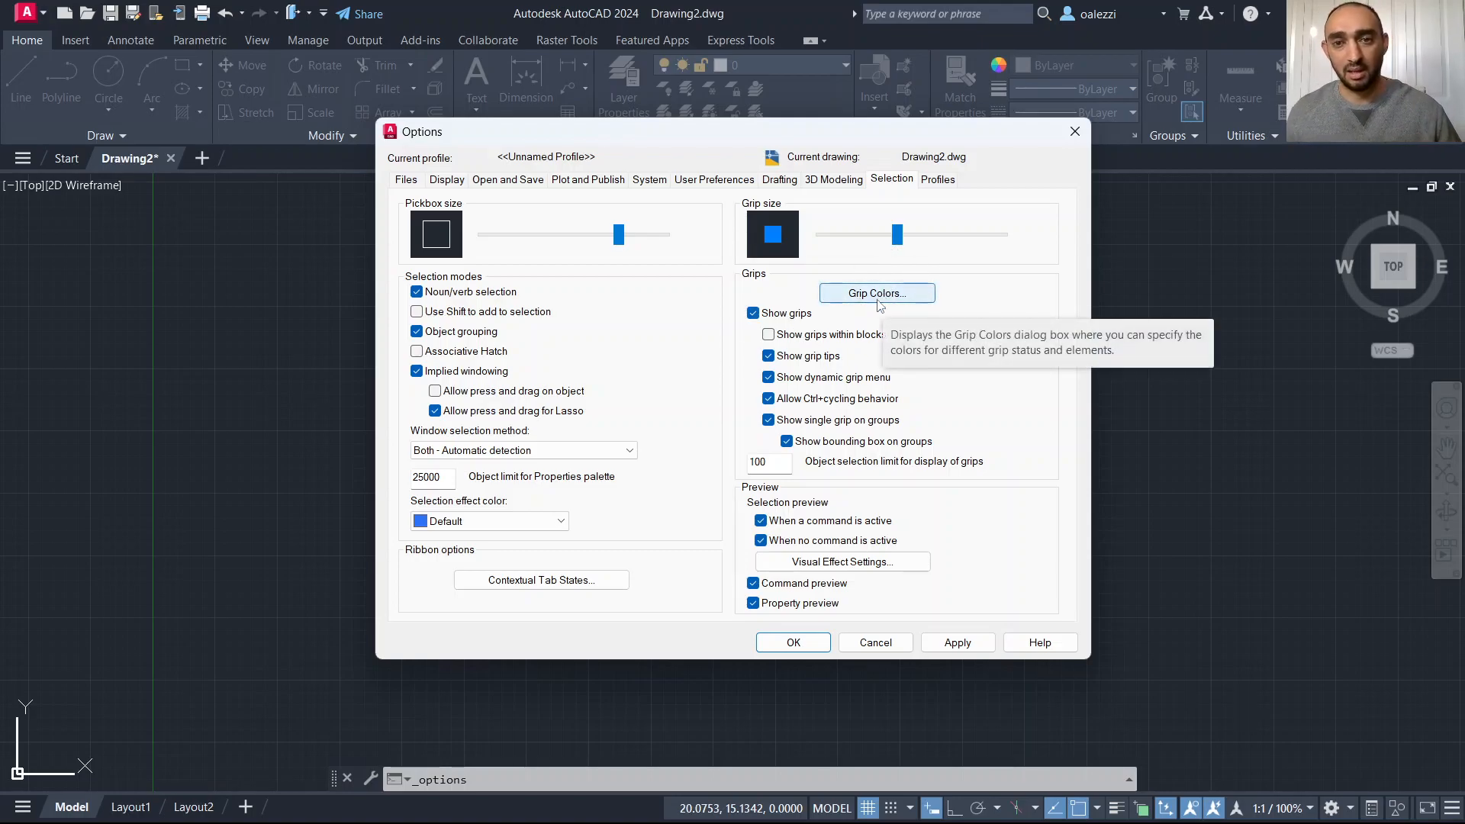
left_click_drag(901, 236, 908, 239)
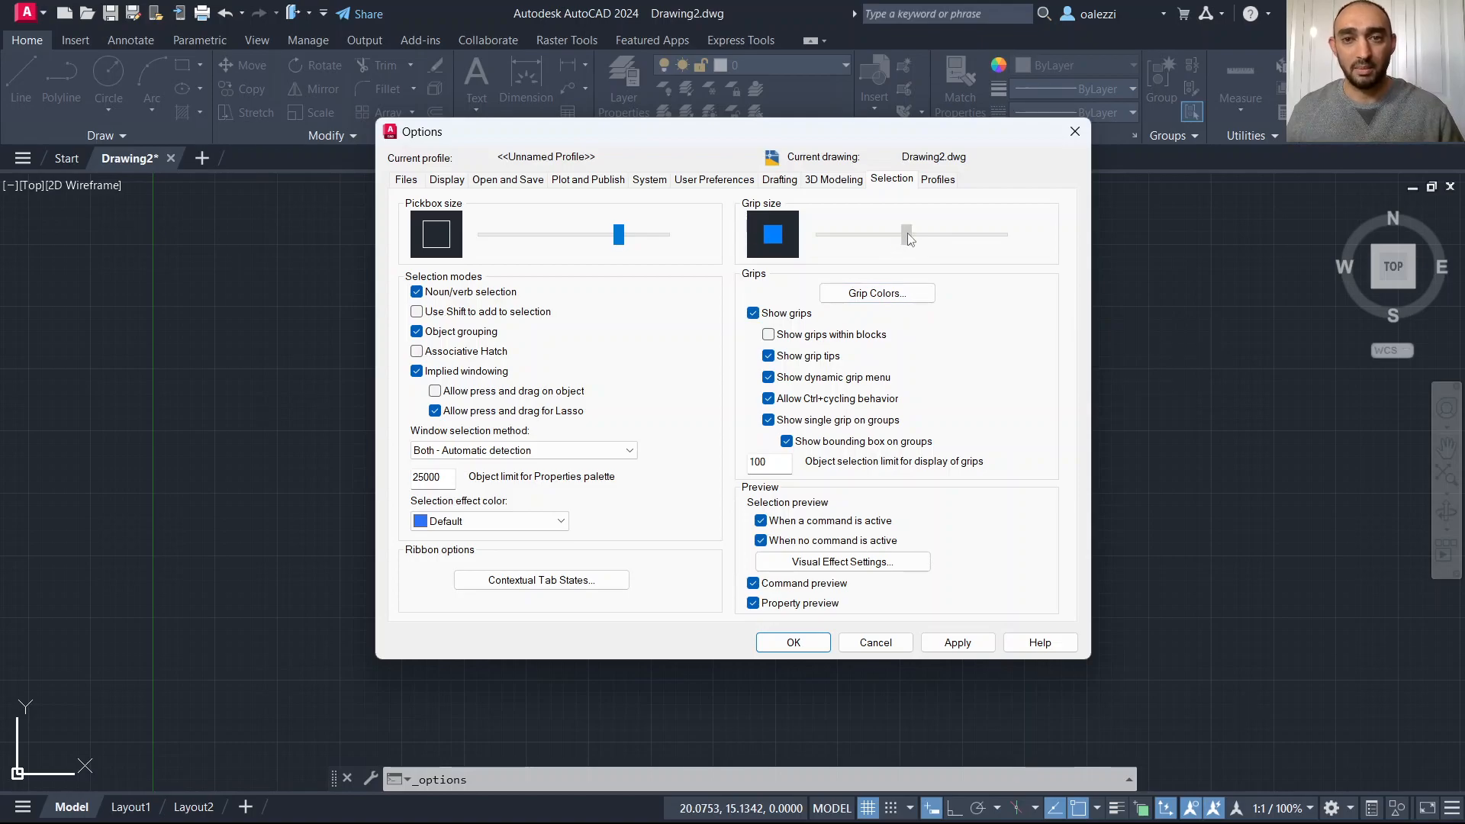
left_click(929, 641)
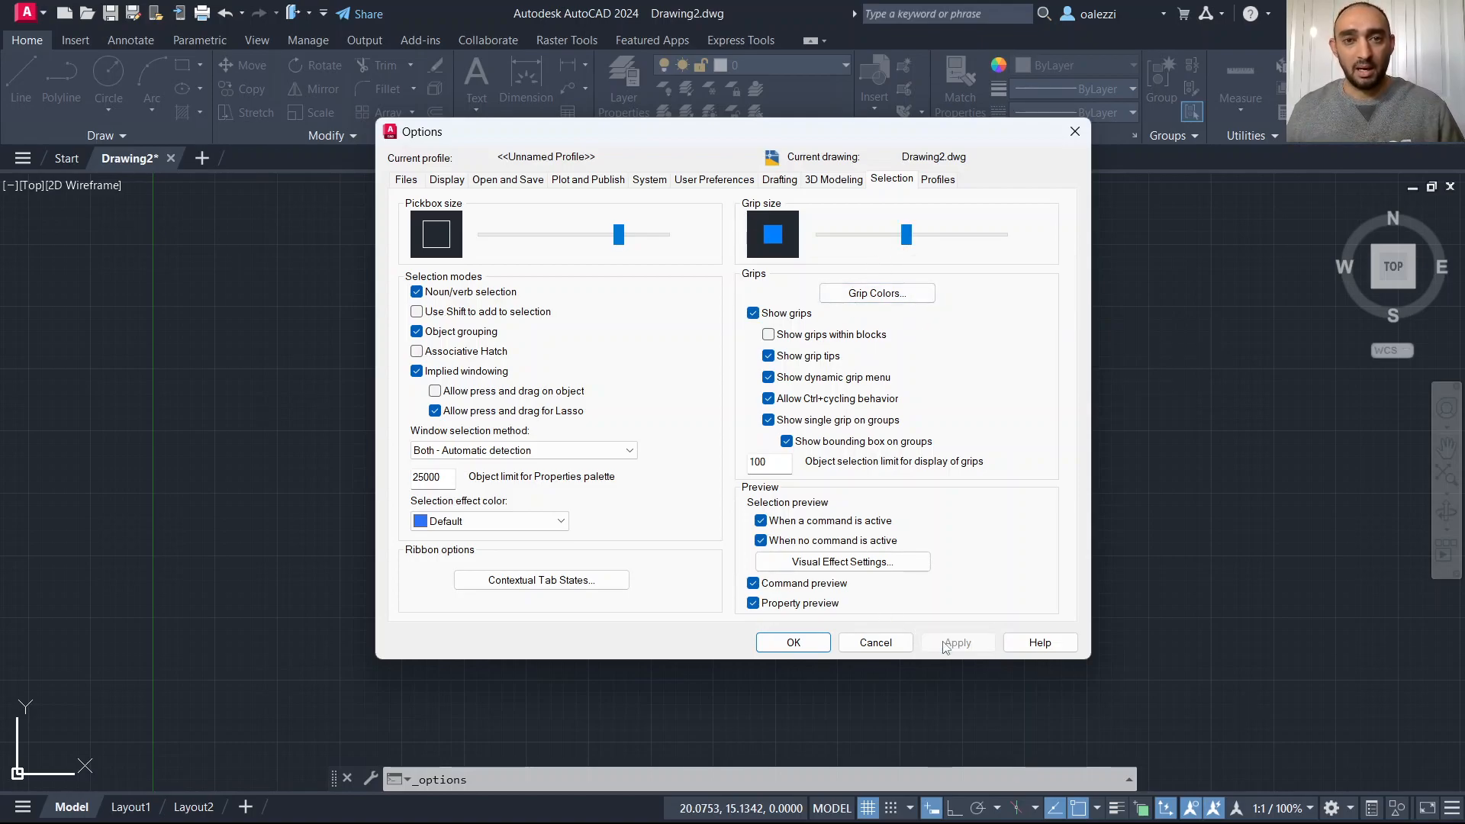
Enlarge the AutoSnap marker size in the Drafting settings.
left_click(786, 180)
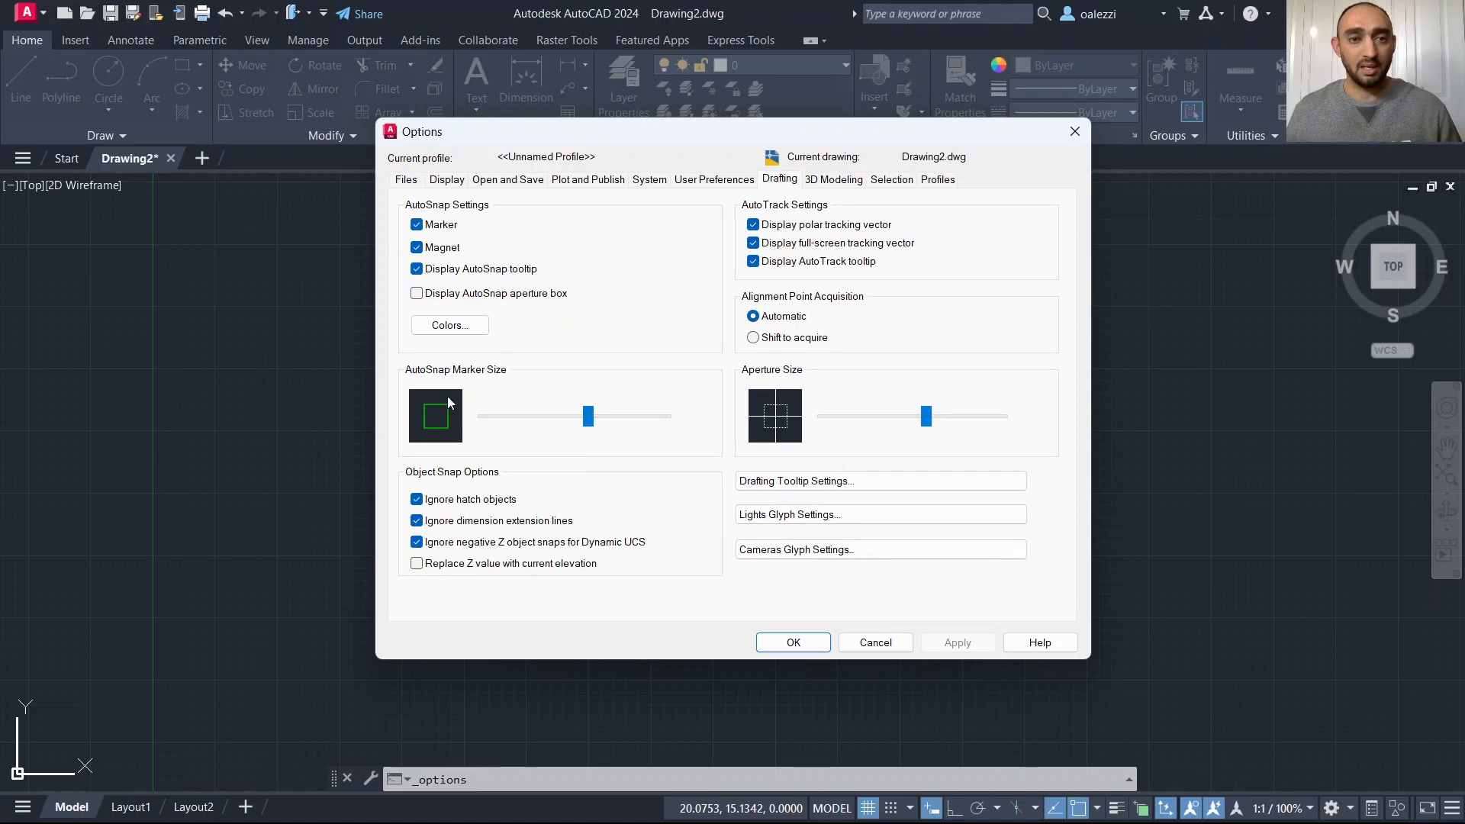
mouse_move(594, 424)
left_mouse_down()
mouse_move(502, 423)
mouse_move(656, 425)
mouse_move(616, 427)
left_mouse_up()
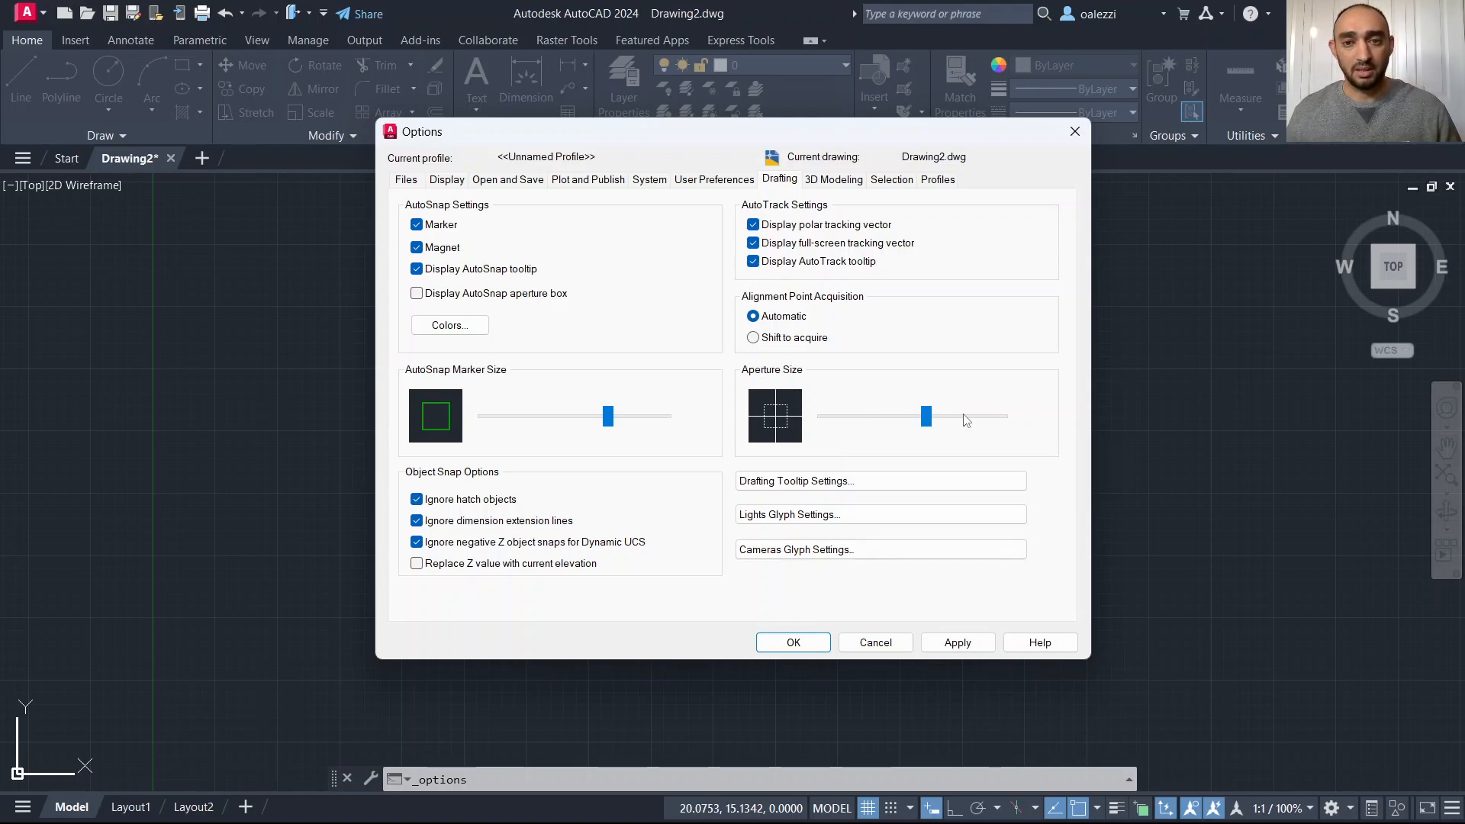
Enlarge the aperture size in the Drafting settings, apply, and close Options.
left_click_drag(930, 425, 964, 427)
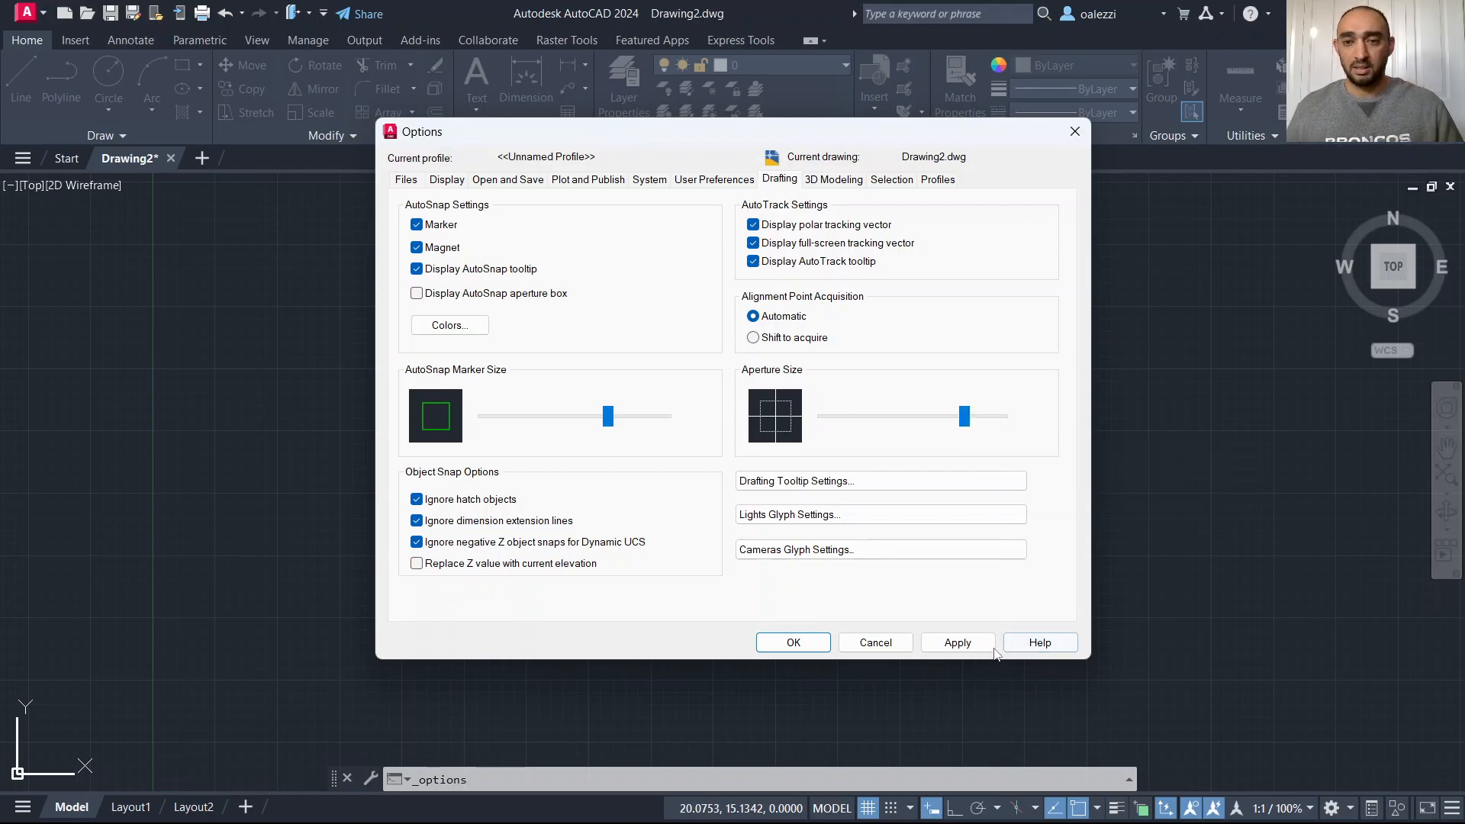
left_click(946, 646)
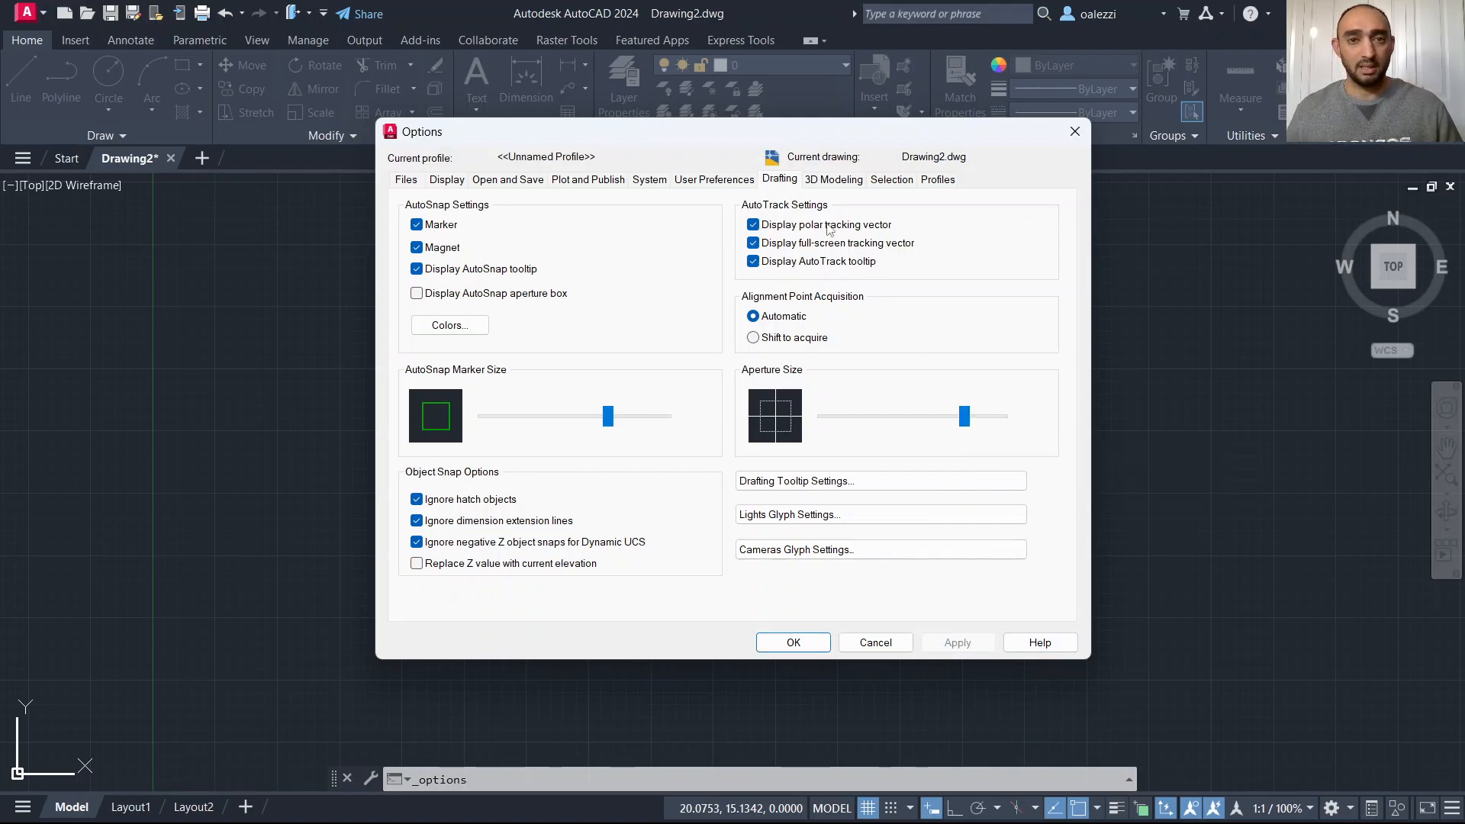
left_click(445, 180)
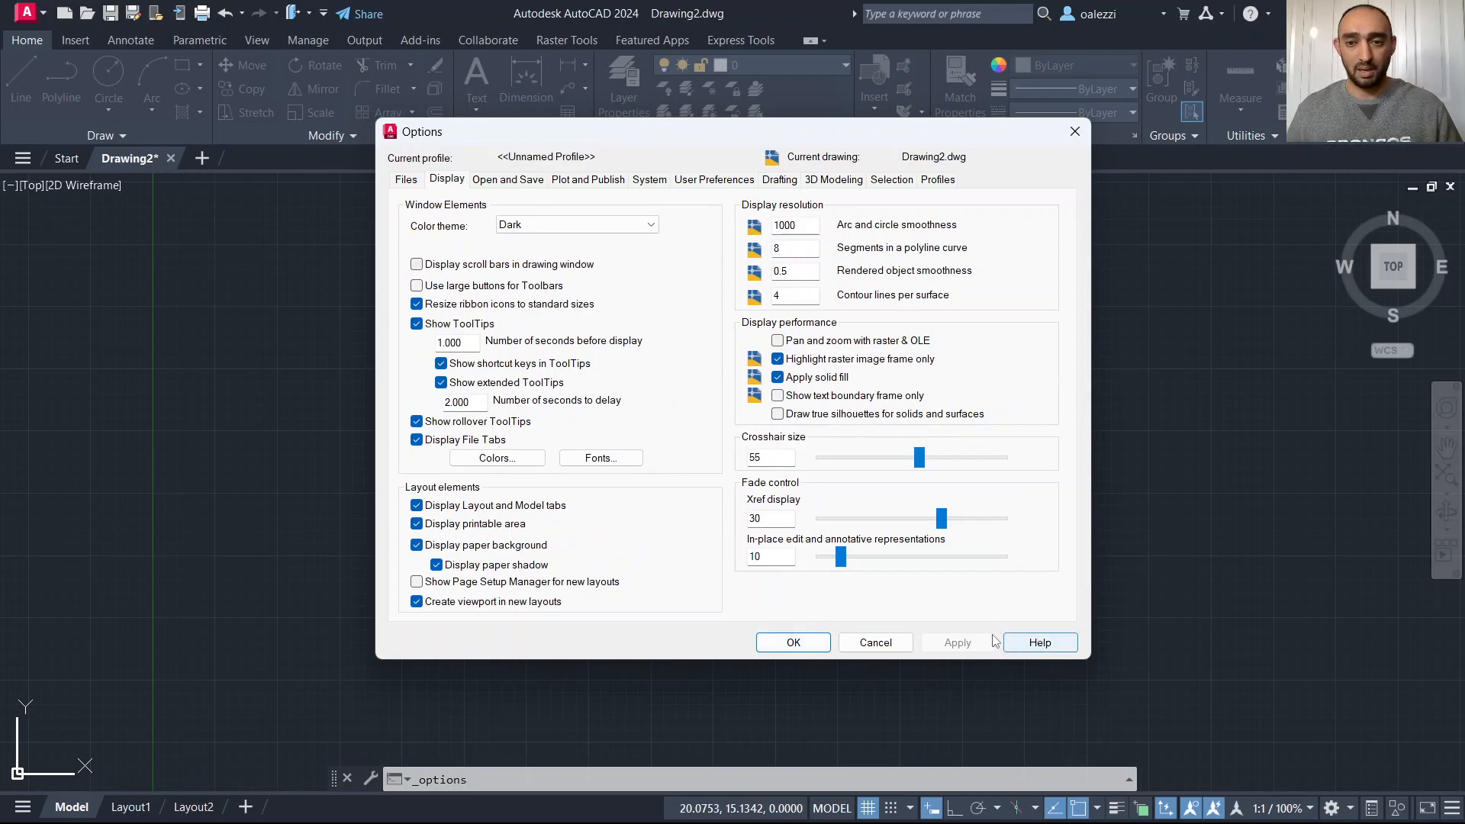
left_click(793, 643)
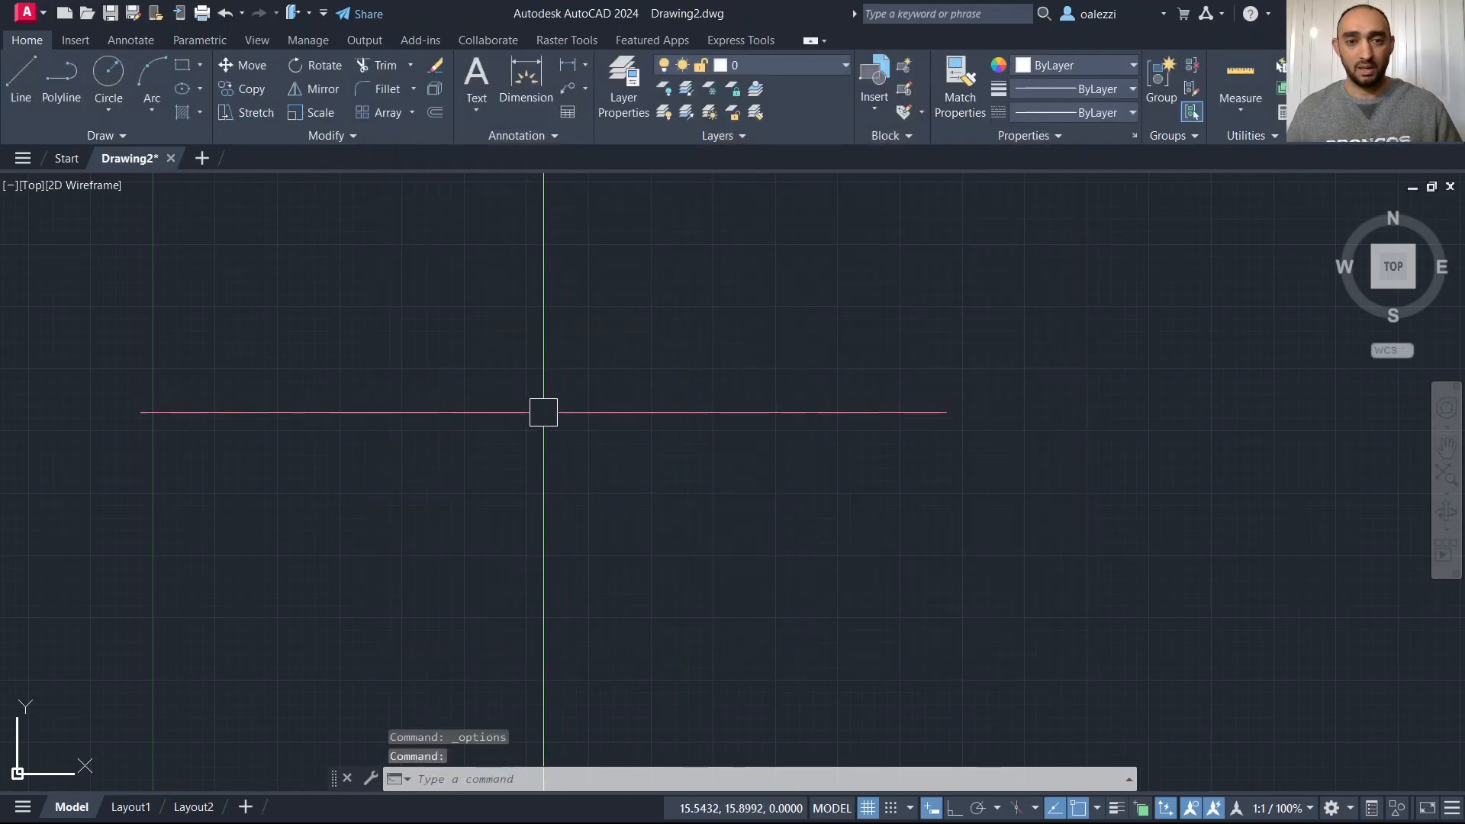
Draw a horizontal line with Ortho mode turned on.
scroll(654, 500, "down", 2)
scroll(534, 439, "up", 2)
type("l")
key("Return")
left_click(443, 373)
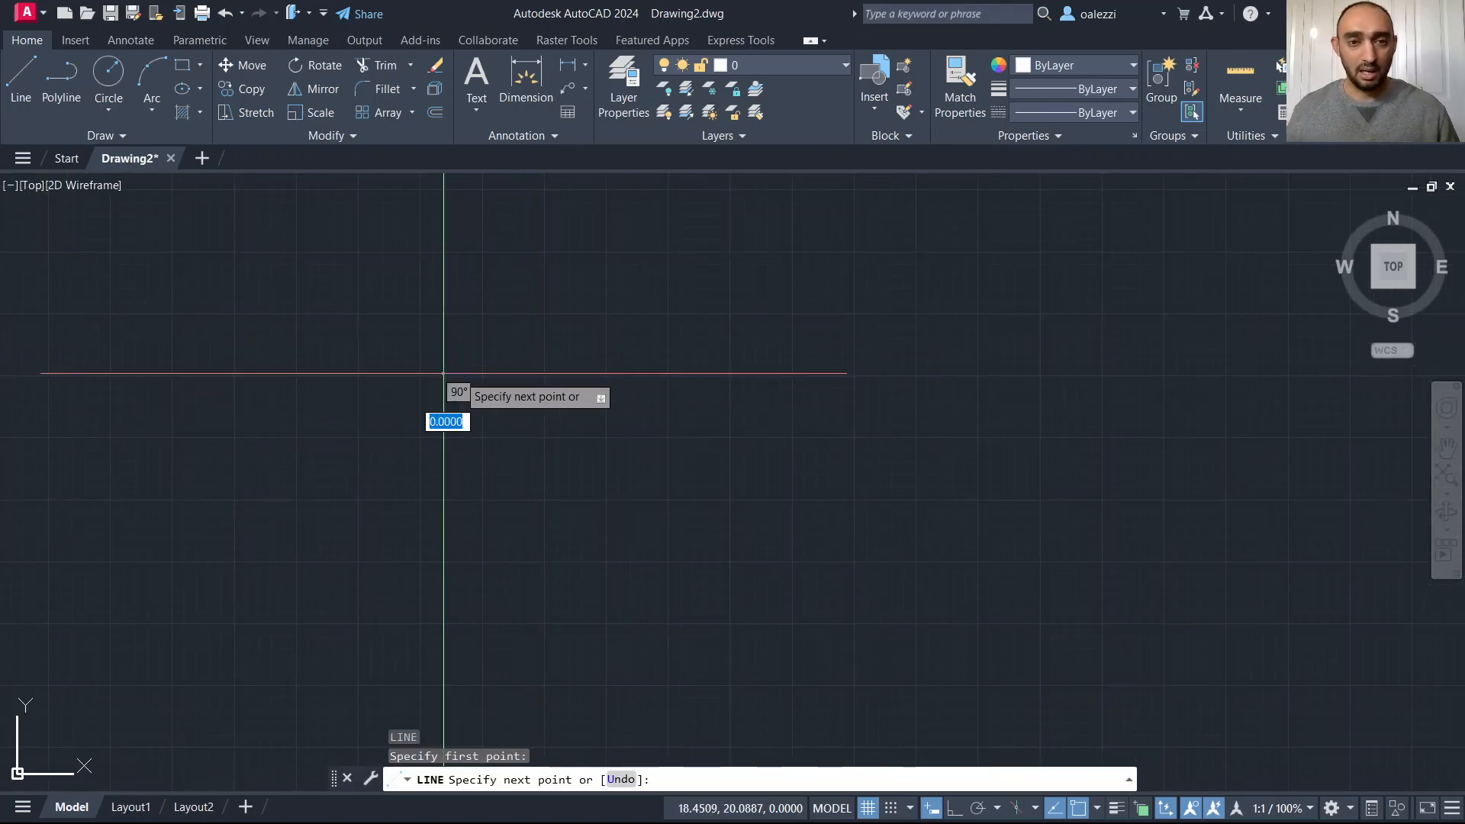
left_click(956, 808)
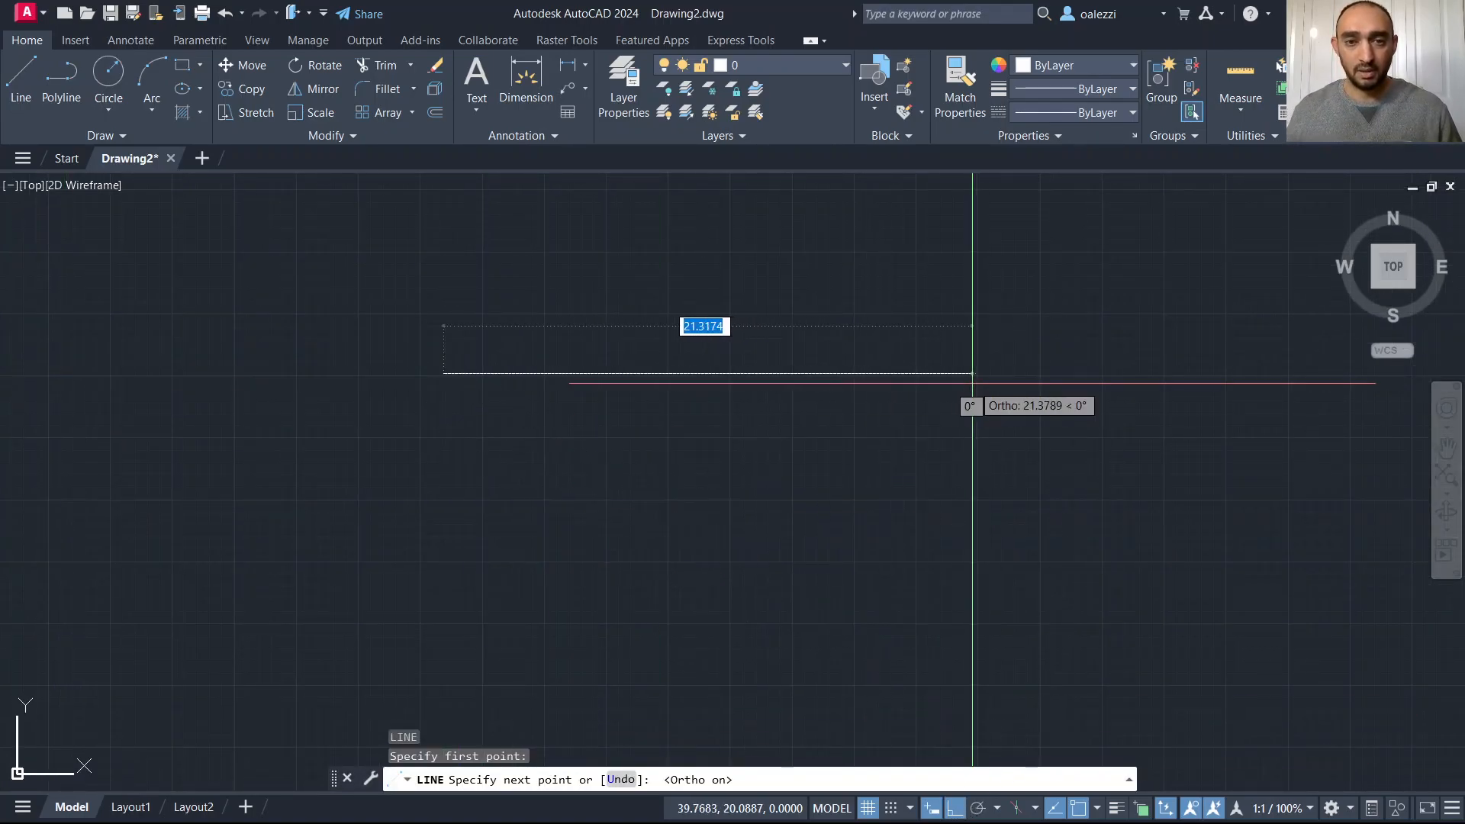
left_click(809, 373)
key("Escape")
key("Escape")
key("Escape")
Select the horizontal line to examine its enlarged grips, then deselect it.
left_click(856, 272)
left_click(455, 525)
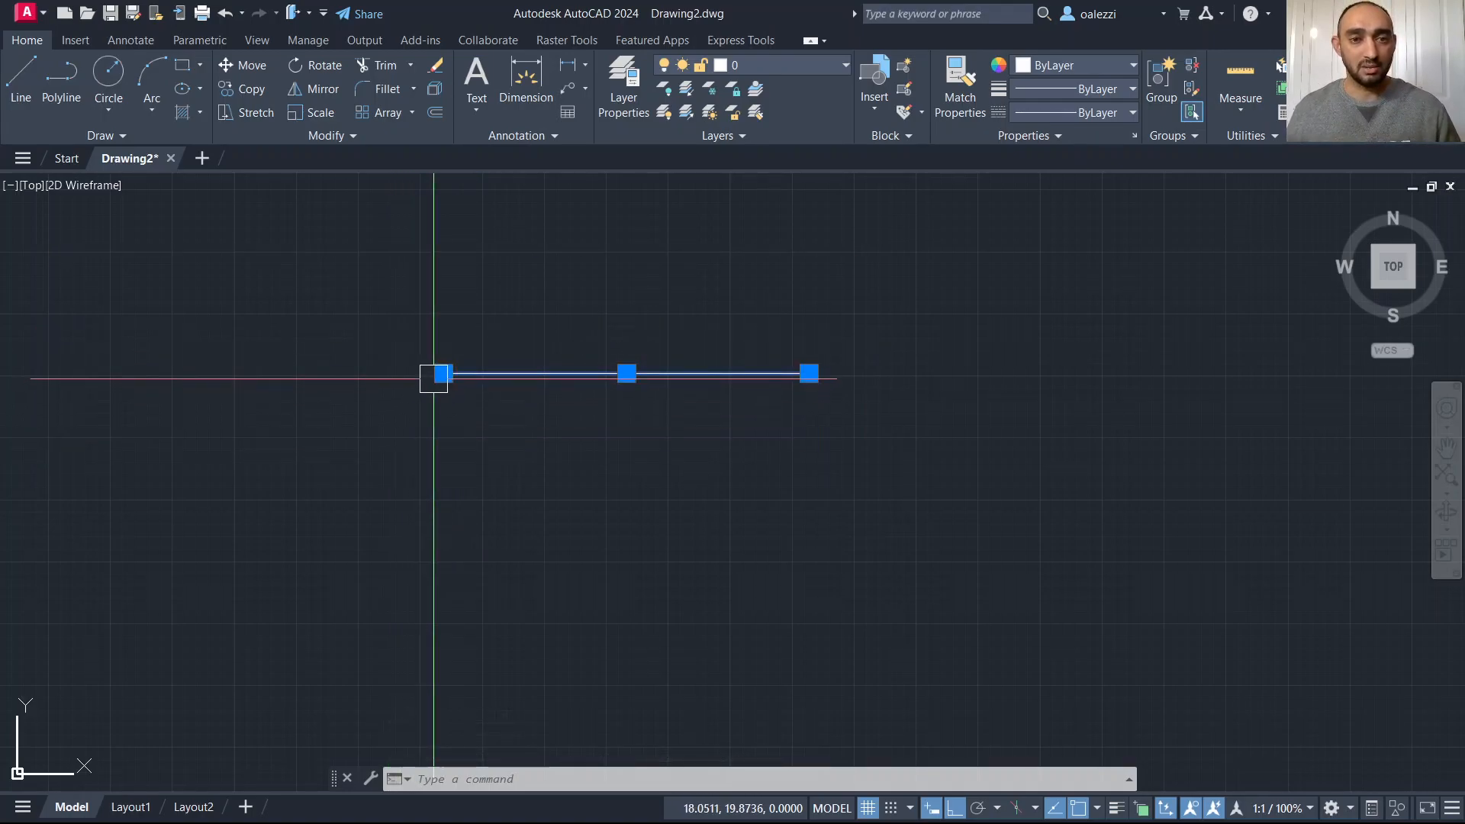
key("Escape")
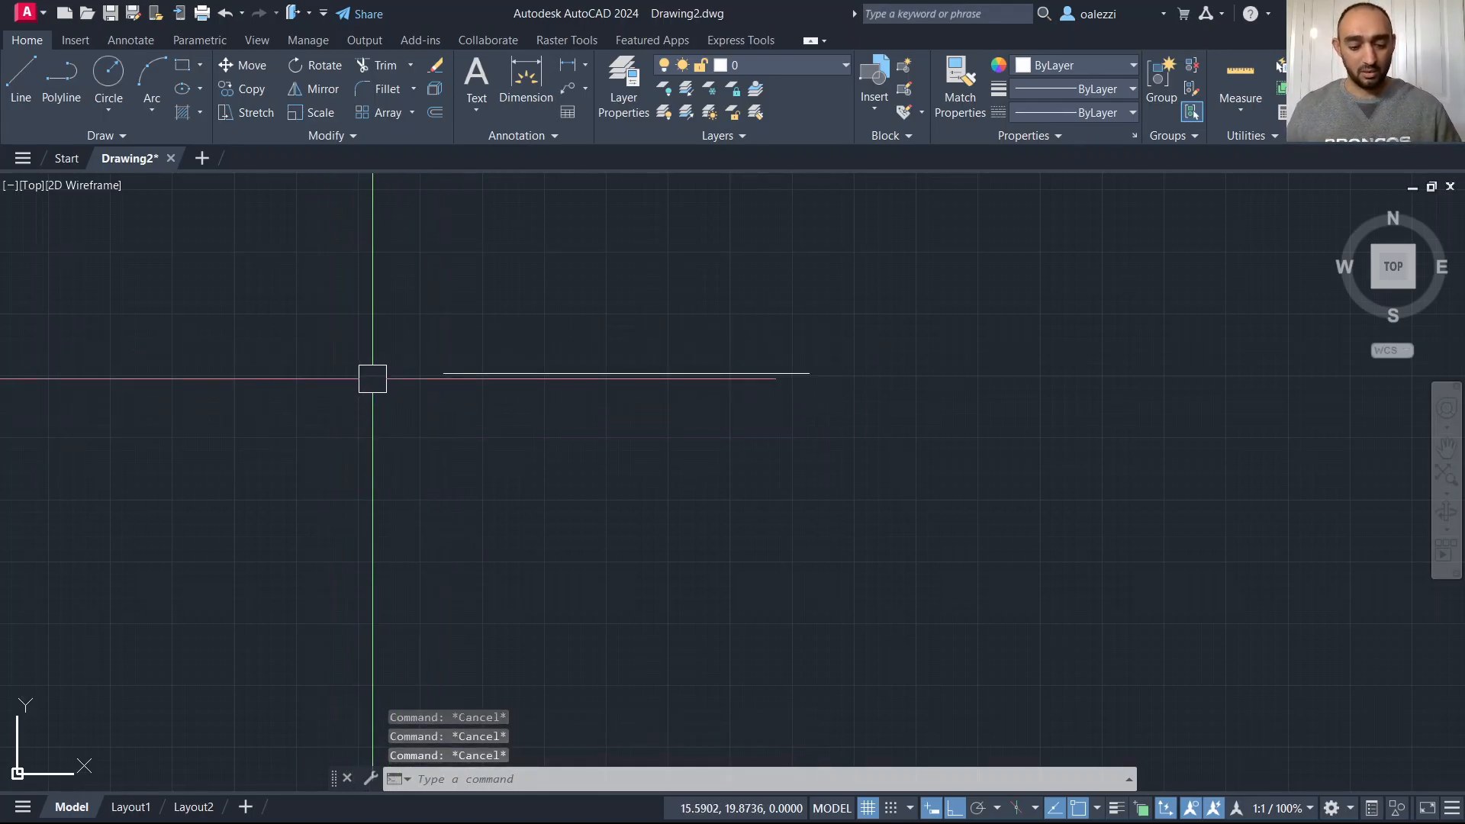
type("l")
key("Return")
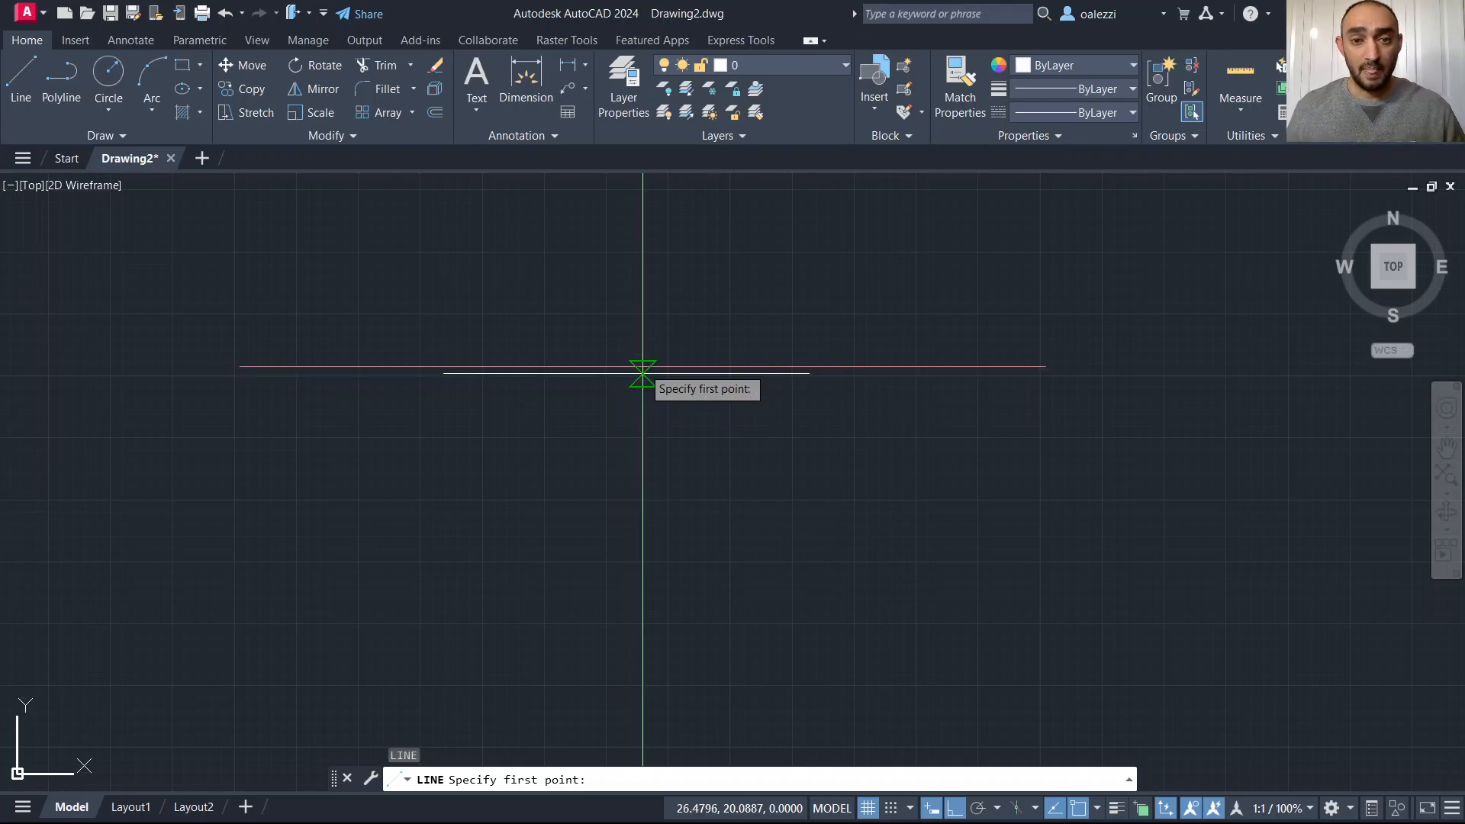
scroll(640, 374, "up", 4)
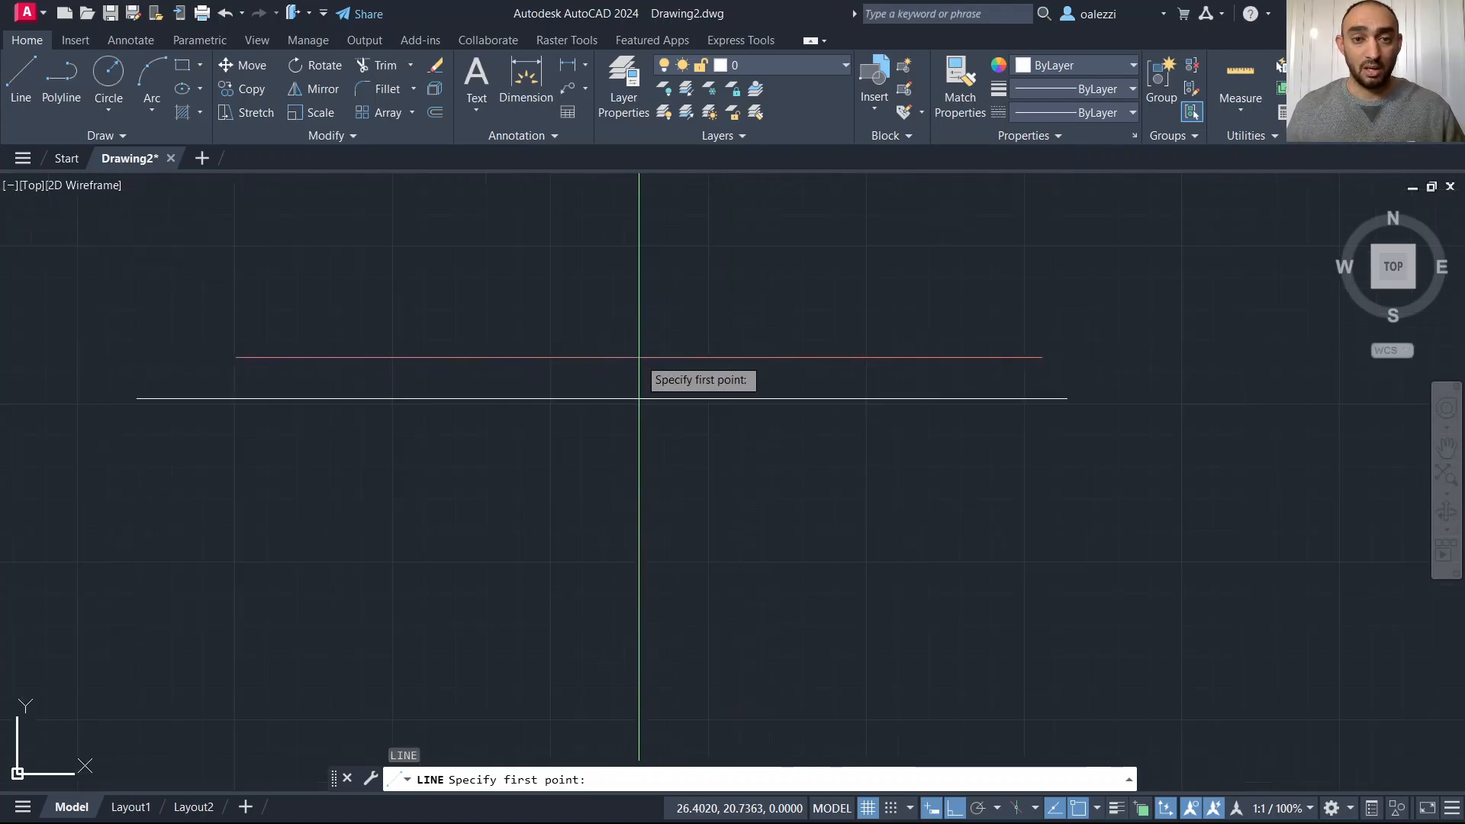
left_click(1066, 397)
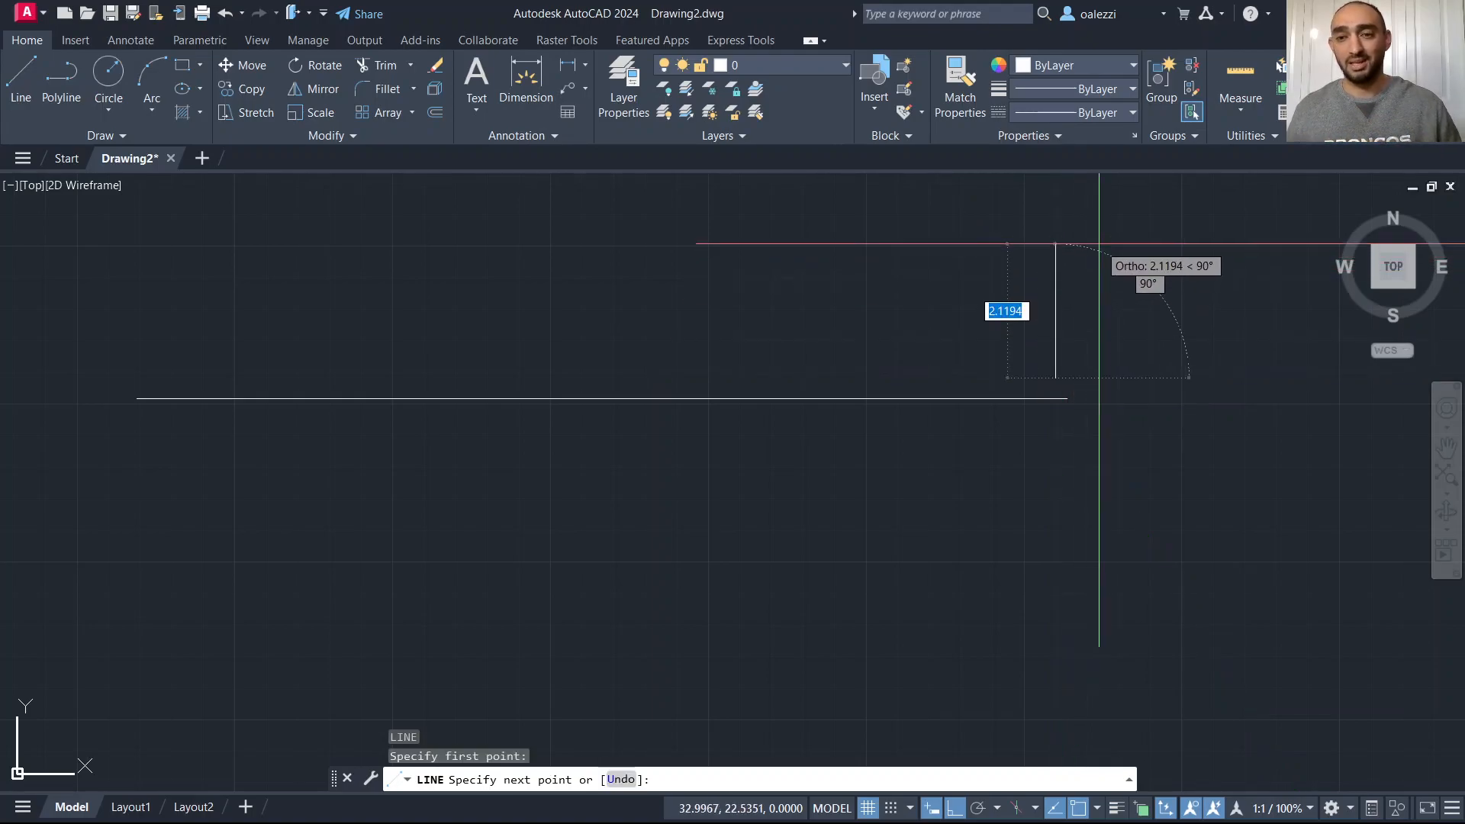
key("Escape")
key("Escape")
Draw a vertical line upward from the horizontal line's right endpoint.
key("space")
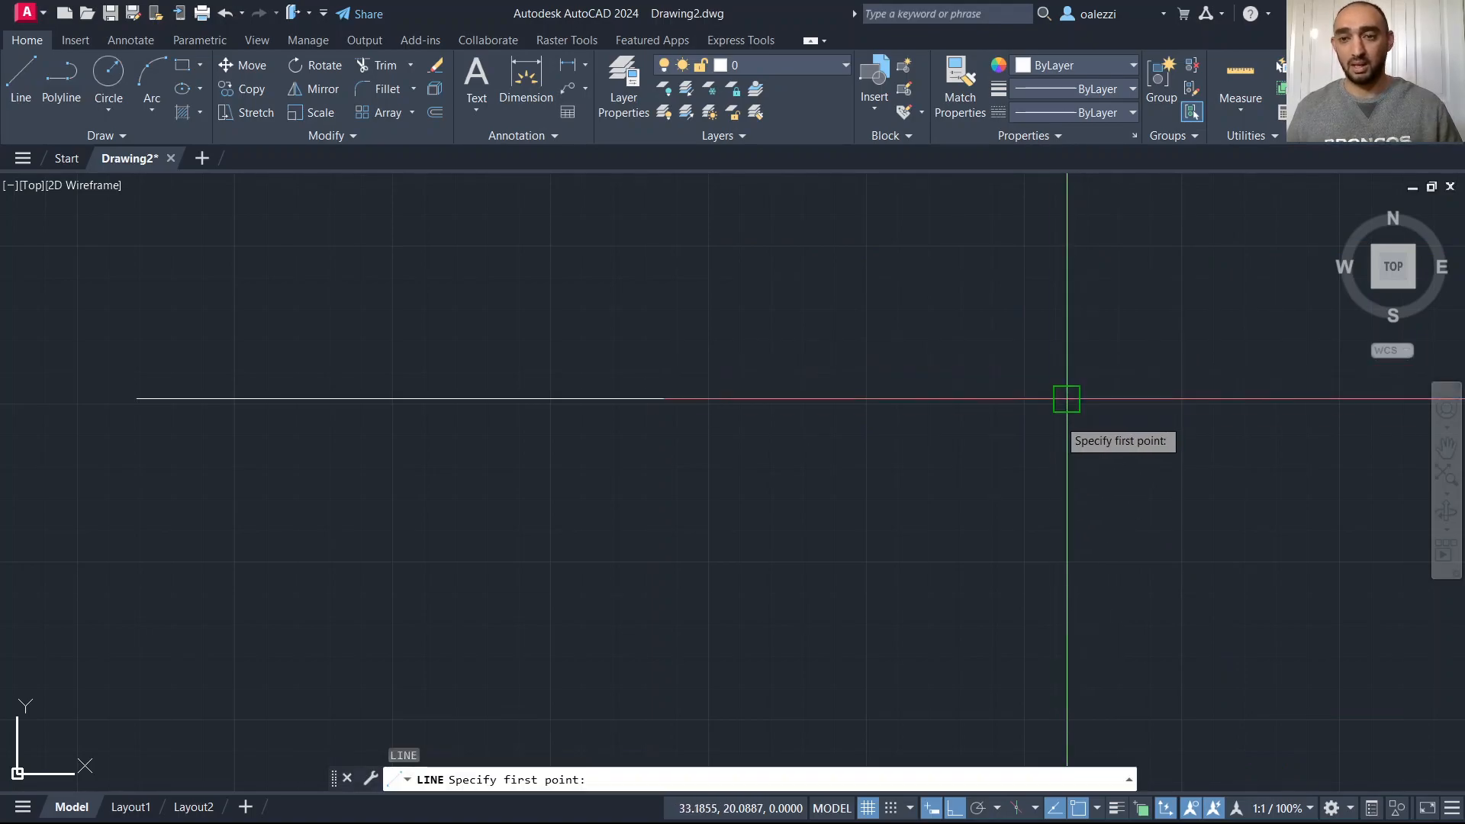
left_click(1066, 398)
left_click(1180, 186)
key("Escape")
key("Escape")
key("Escape")
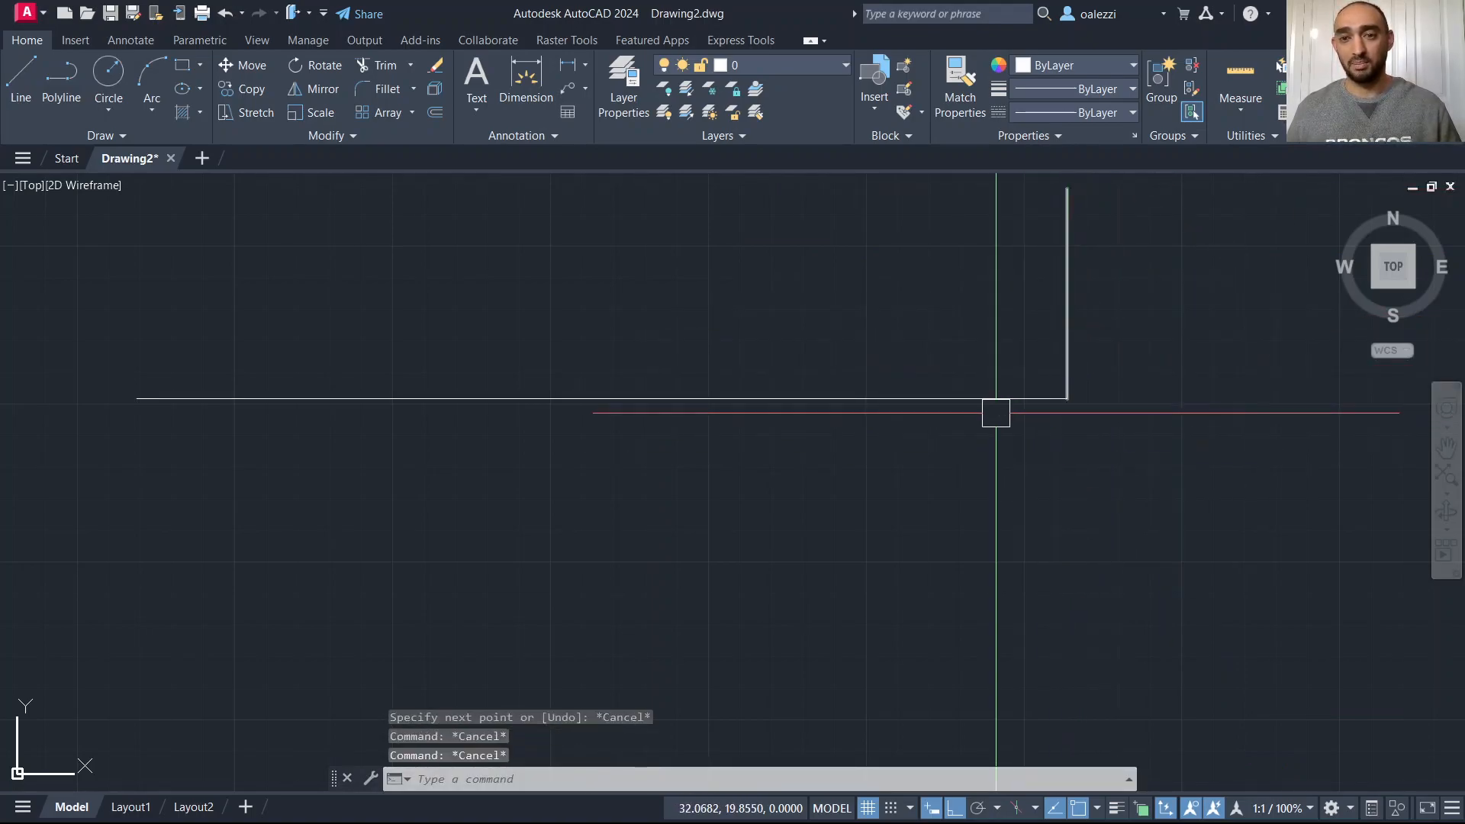
Erase both lines.
scroll(722, 455, "down", 6)
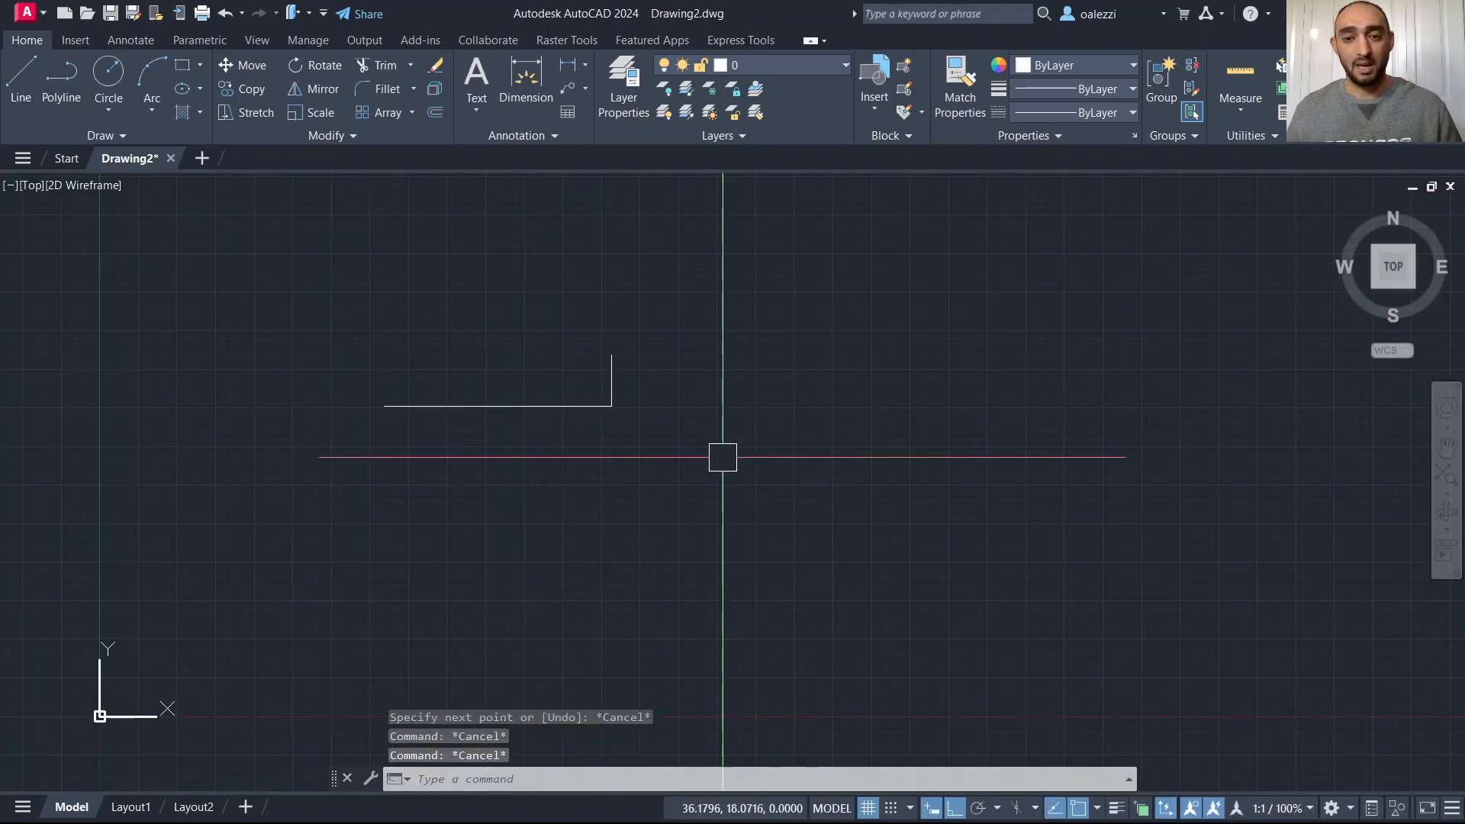
left_click(680, 294)
left_click(287, 492)
key("Escape")
left_click(708, 268)
left_click(33, 588)
key("Delete")
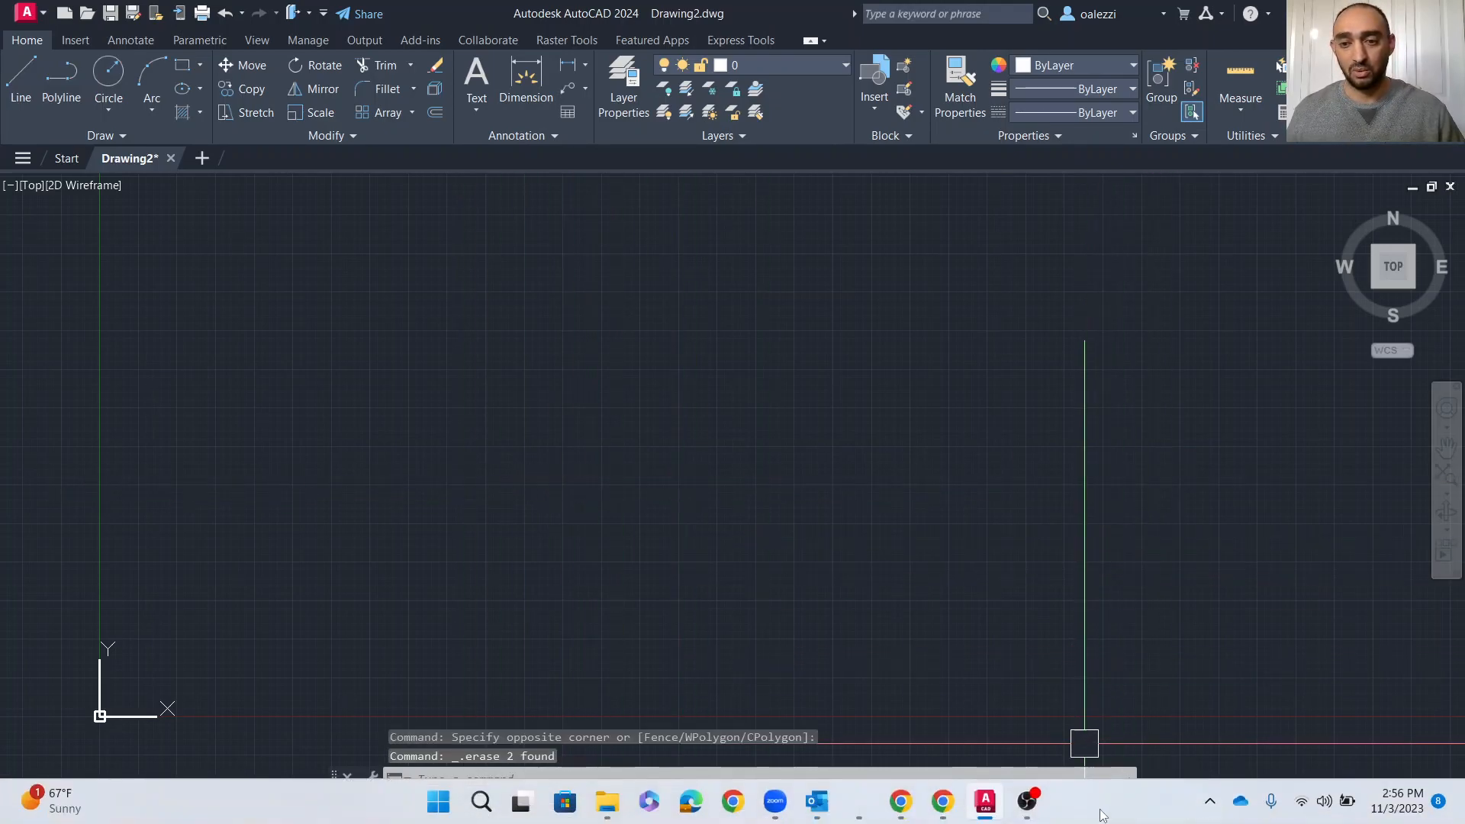
Open the object snap modes list to review which snaps are enabled.
left_click(1104, 635)
key("Escape")
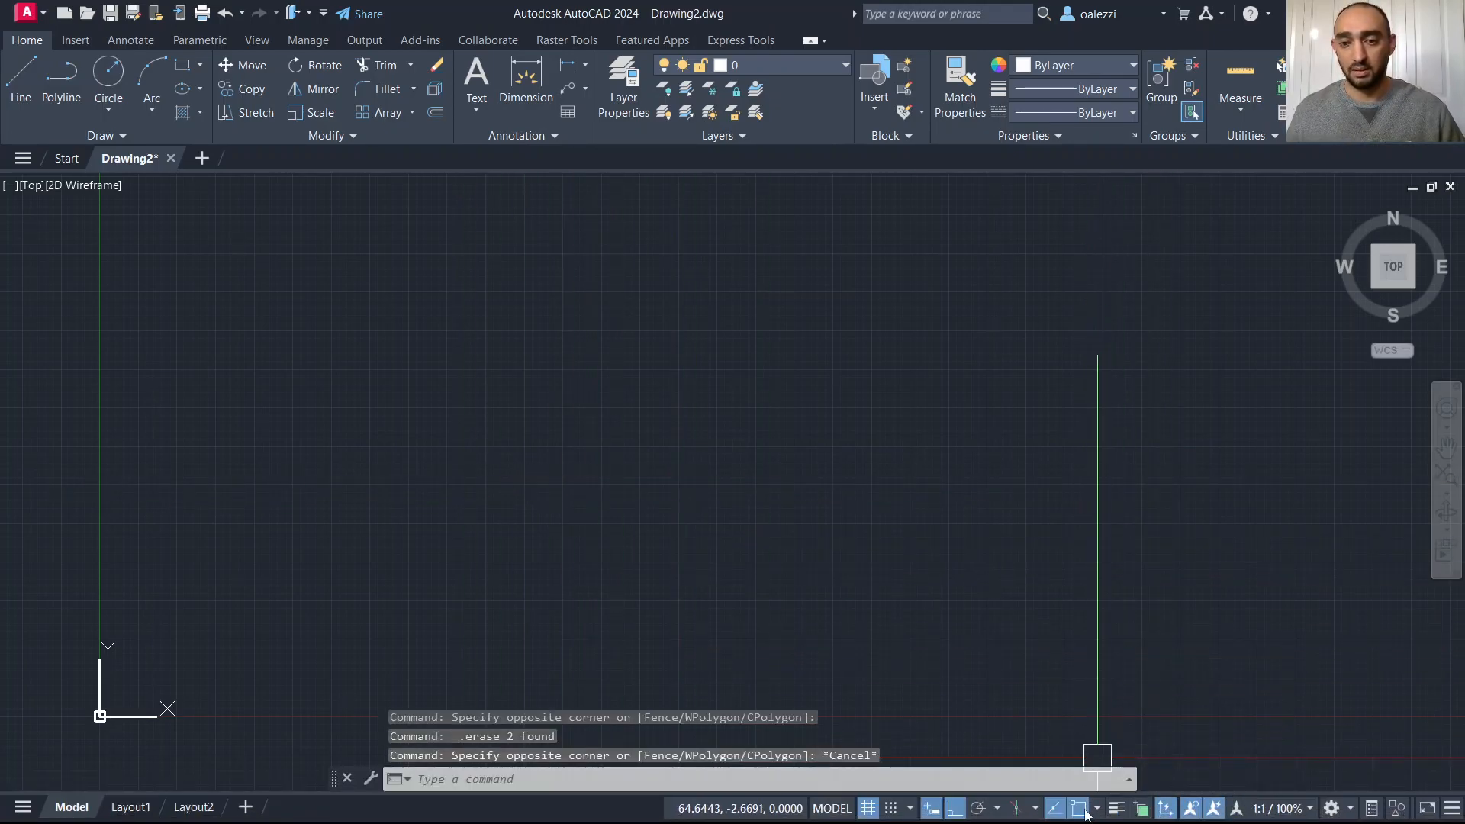
left_click(1084, 812)
left_click(1084, 812)
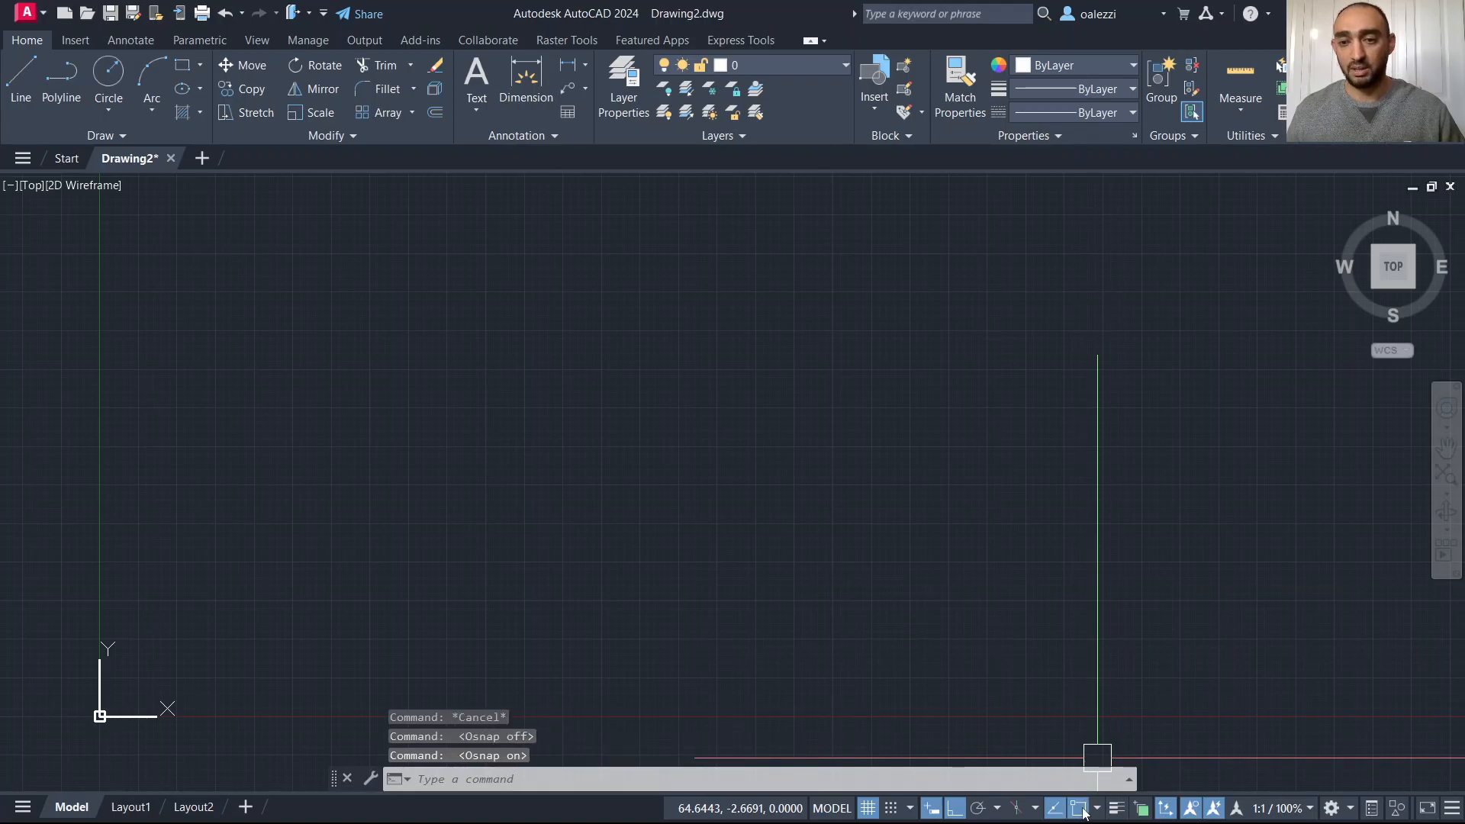
left_click(1098, 808)
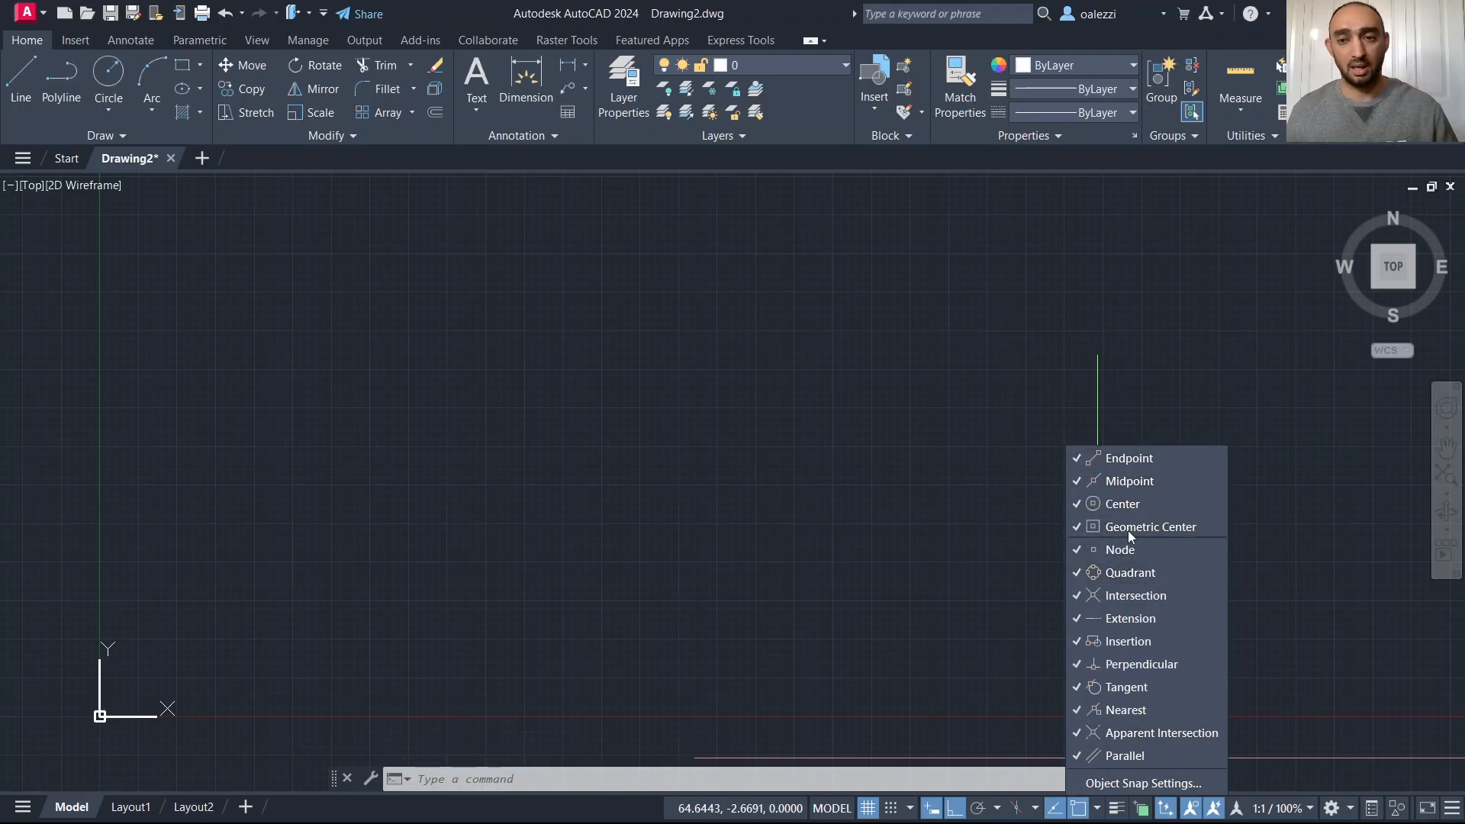
key("Escape")
key("Escape")
key("Escape")
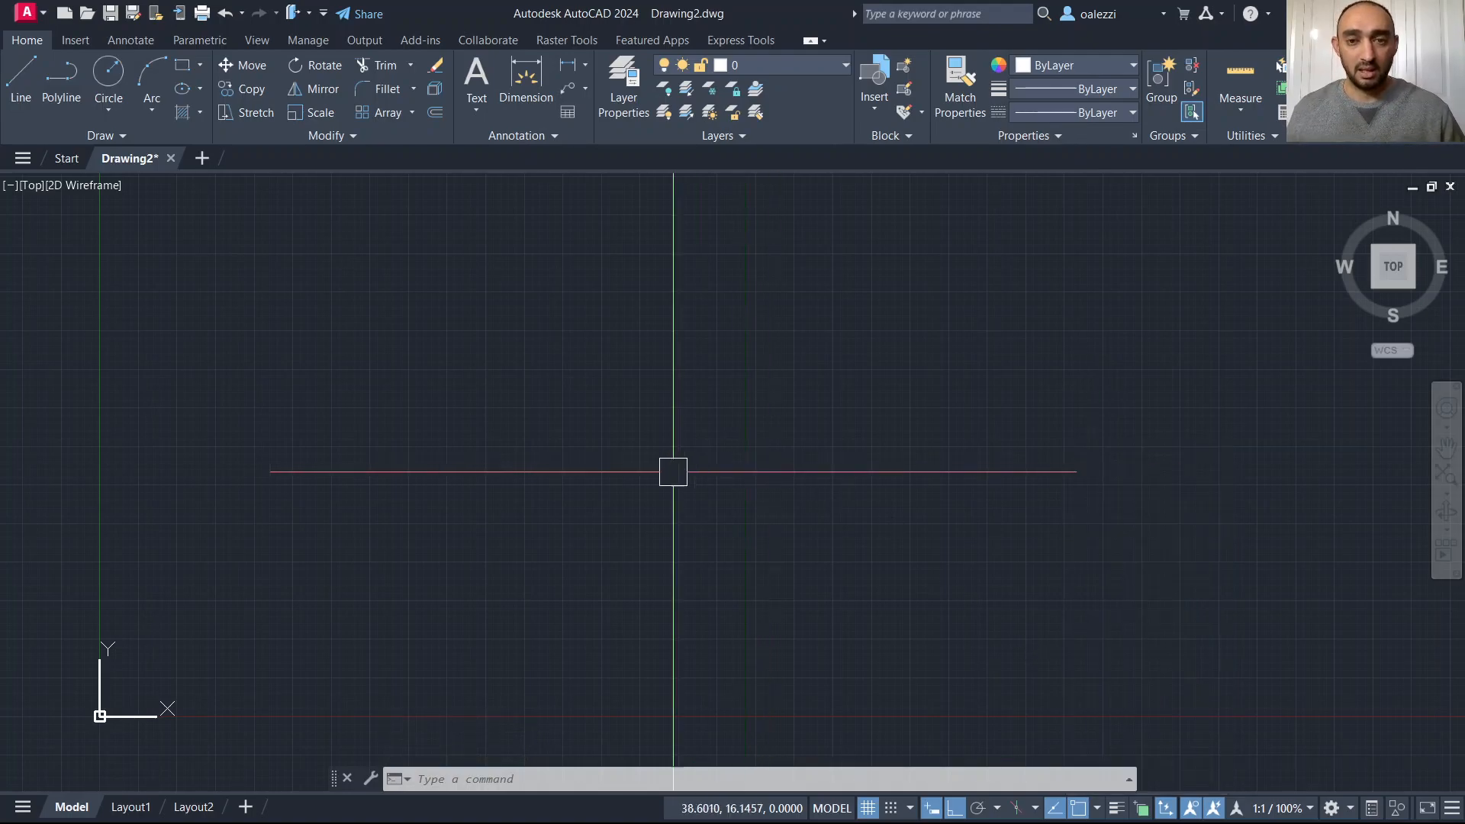
Draw a closed rectangular outline from four line segments.
type("l")
key("Return")
left_click(612, 269)
left_click(339, 327)
left_click(340, 418)
left_click(606, 347)
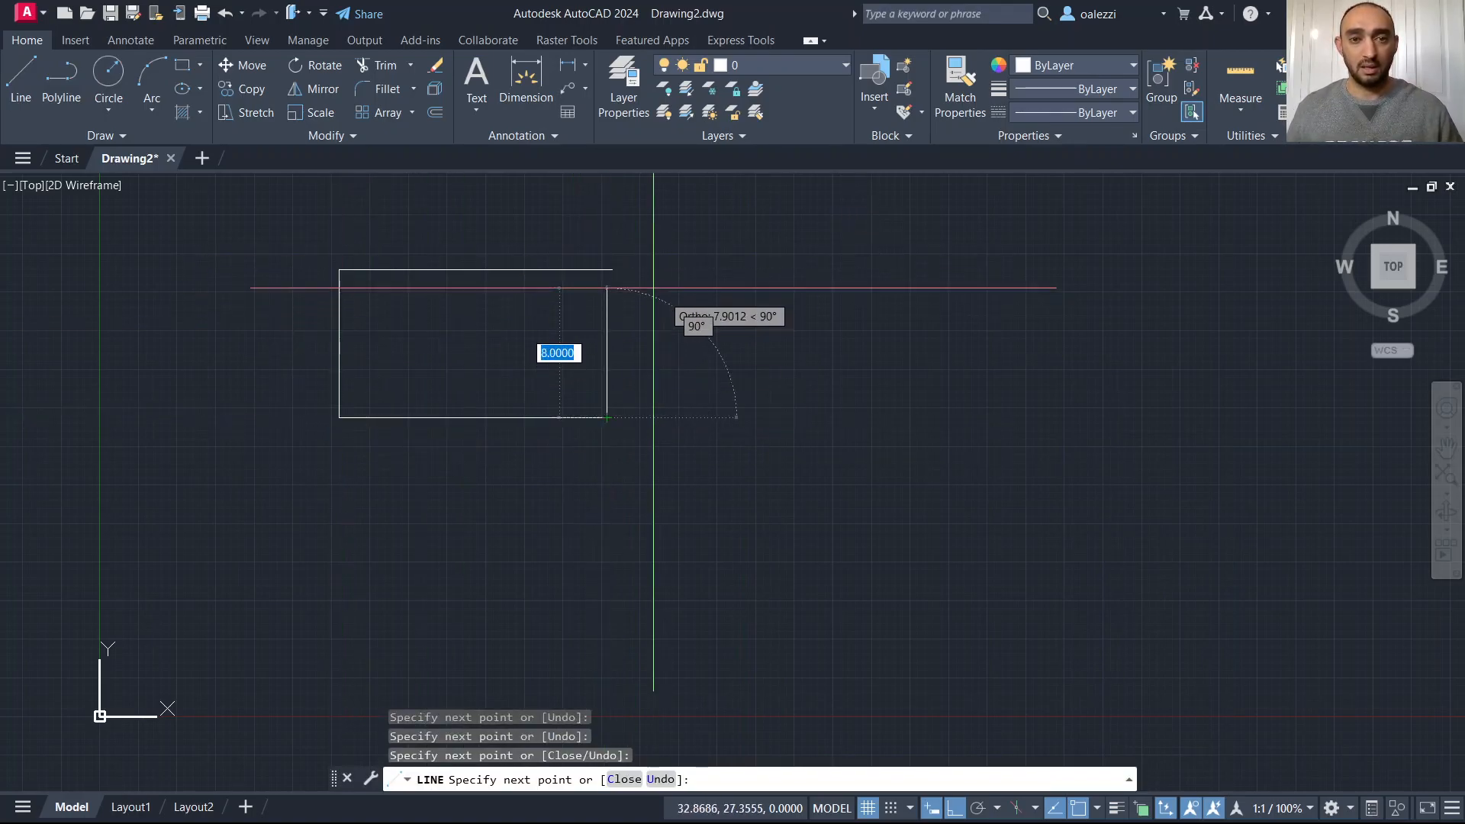
left_click(612, 271)
key("Escape")
key("Escape")
key("Escape")
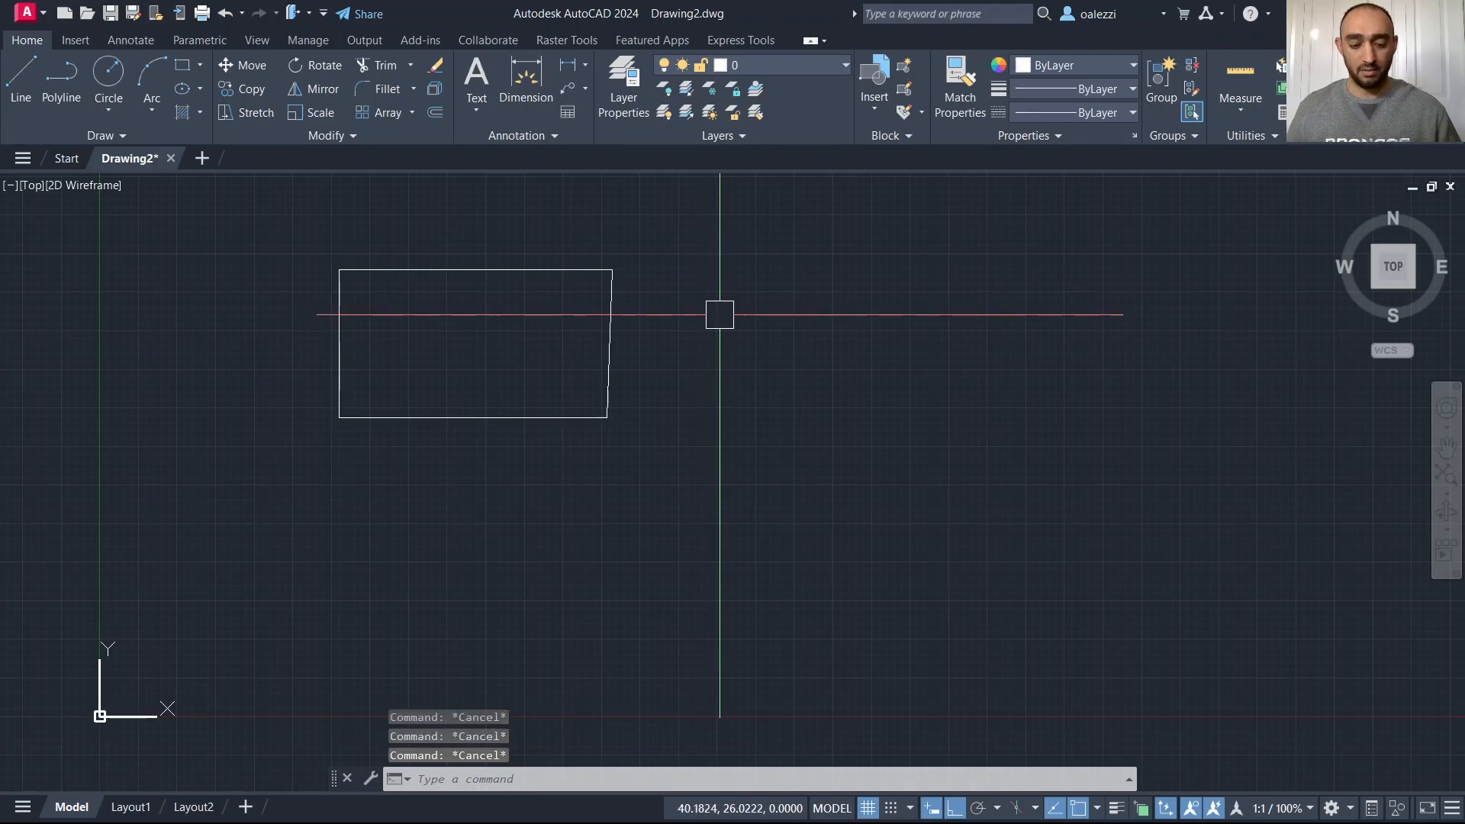
Draw a circle centered at the rectangle's upper-right corner and select it to view its grips.
type("c")
key("Return")
key("Escape")
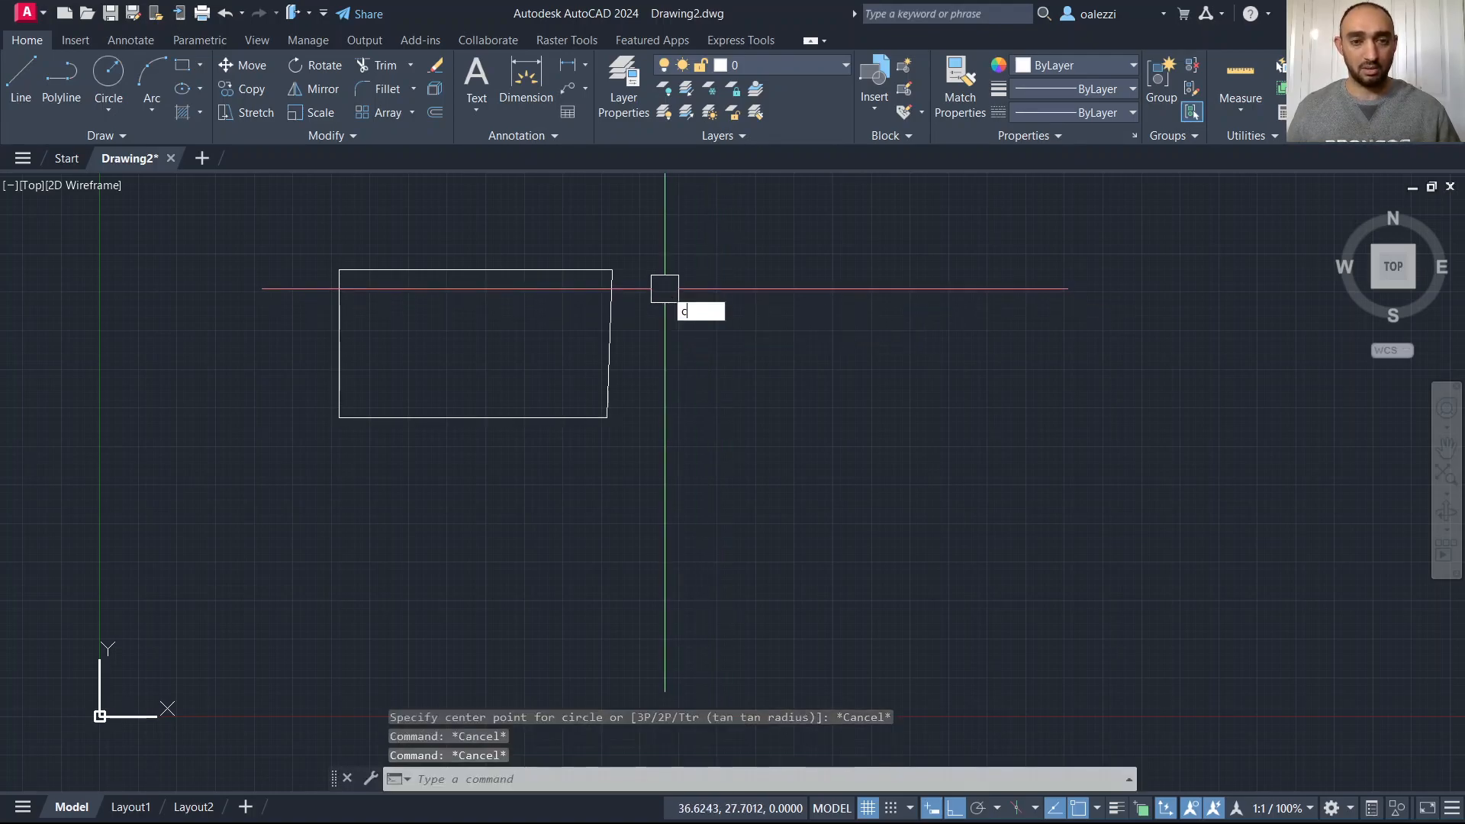
key("Return")
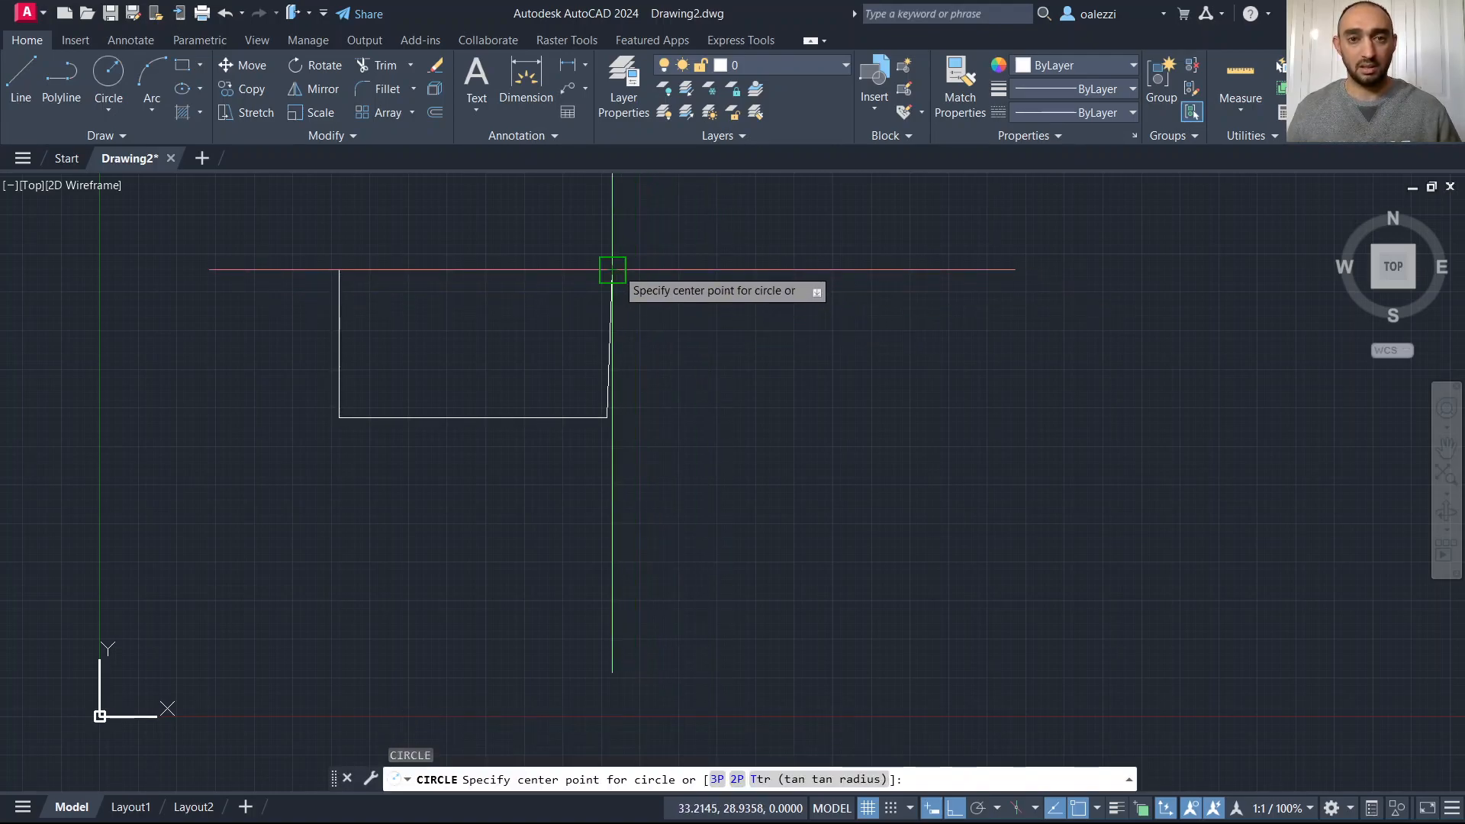
left_click(612, 270)
key("Escape")
key("Escape")
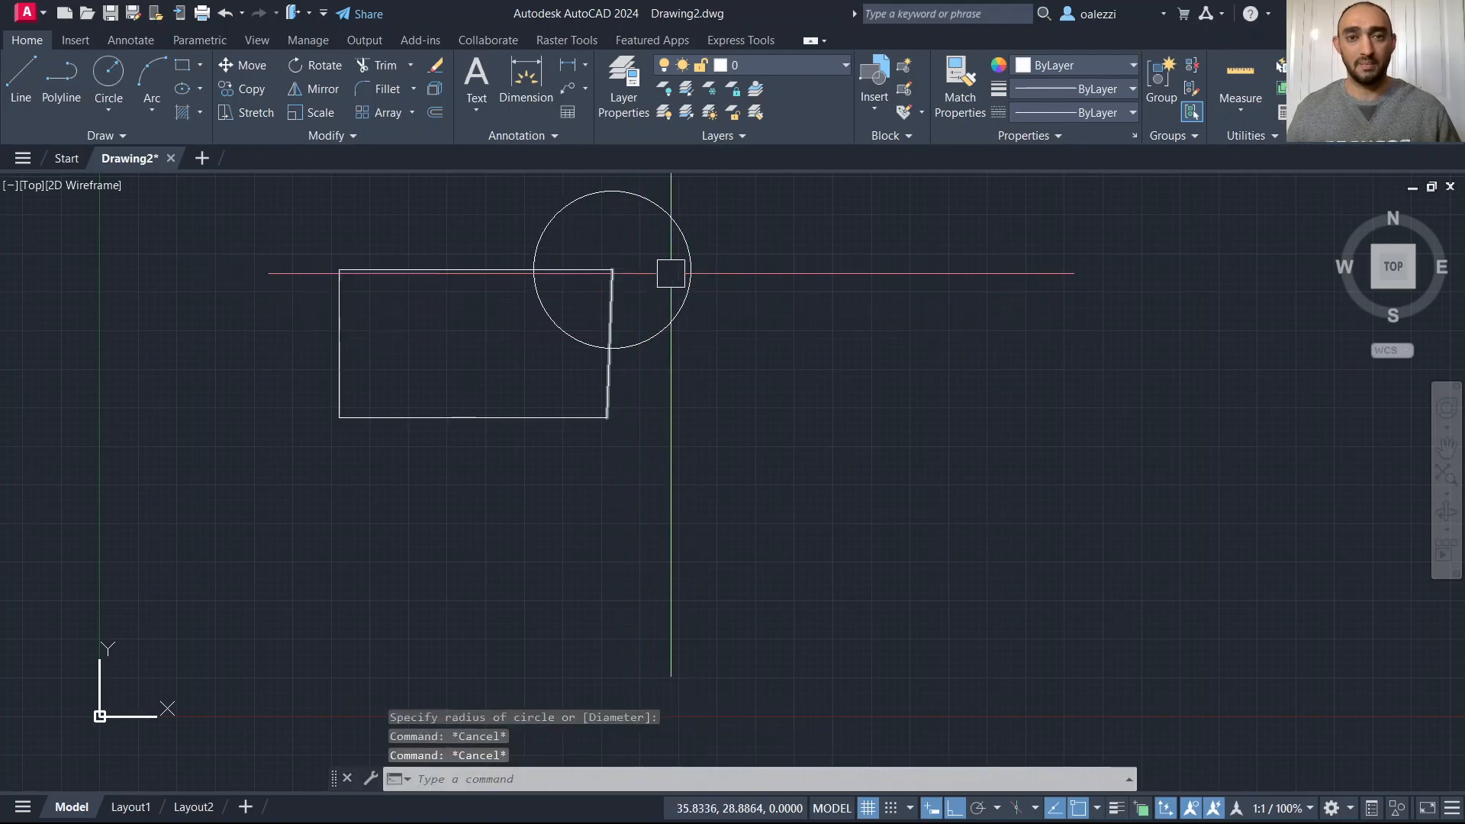
left_click(690, 267)
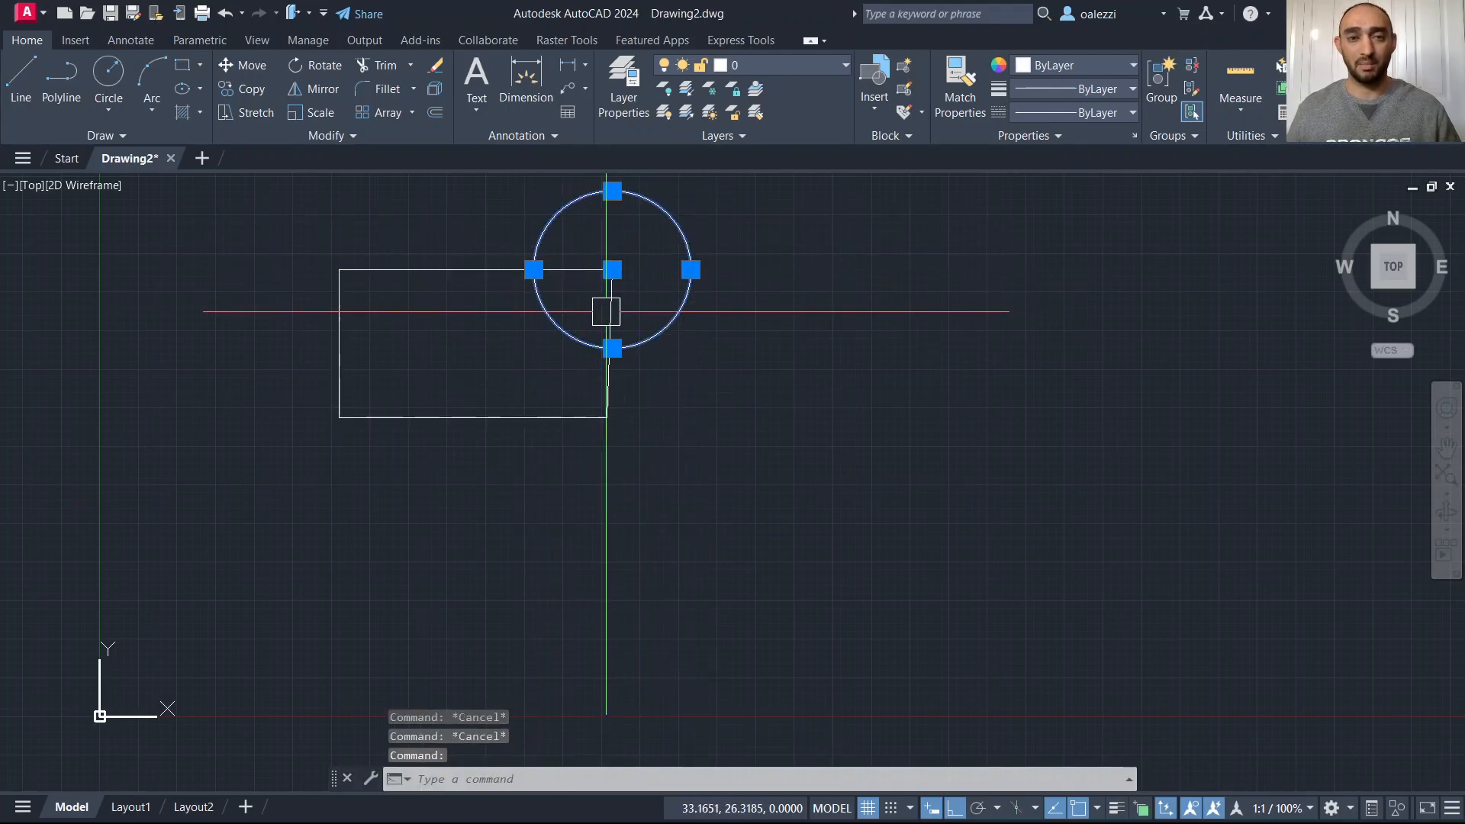